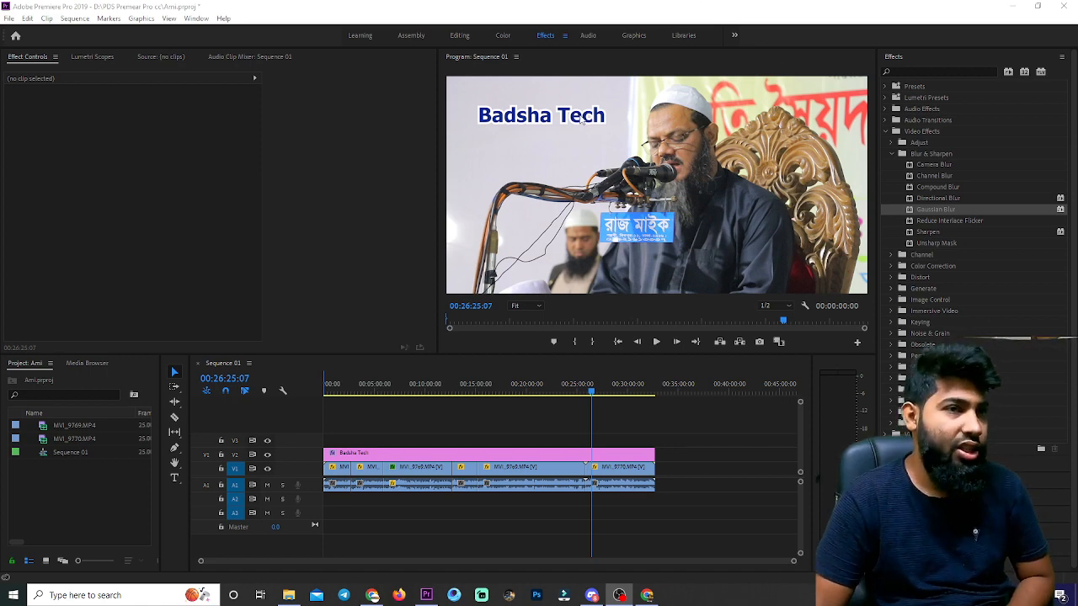
Step: Move the Badsha Tech title past the right and left frame edges, and place it back at the picture's upper left
left_click(536, 122)
left_click_drag(507, 122, 848, 211)
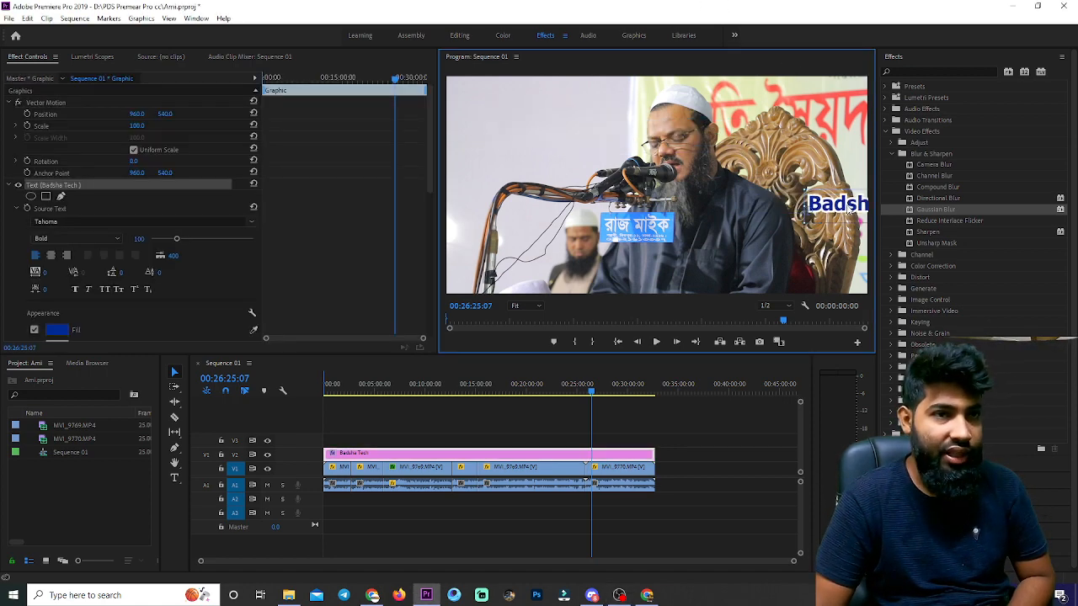
left_click_drag(920, 209, 374, 201)
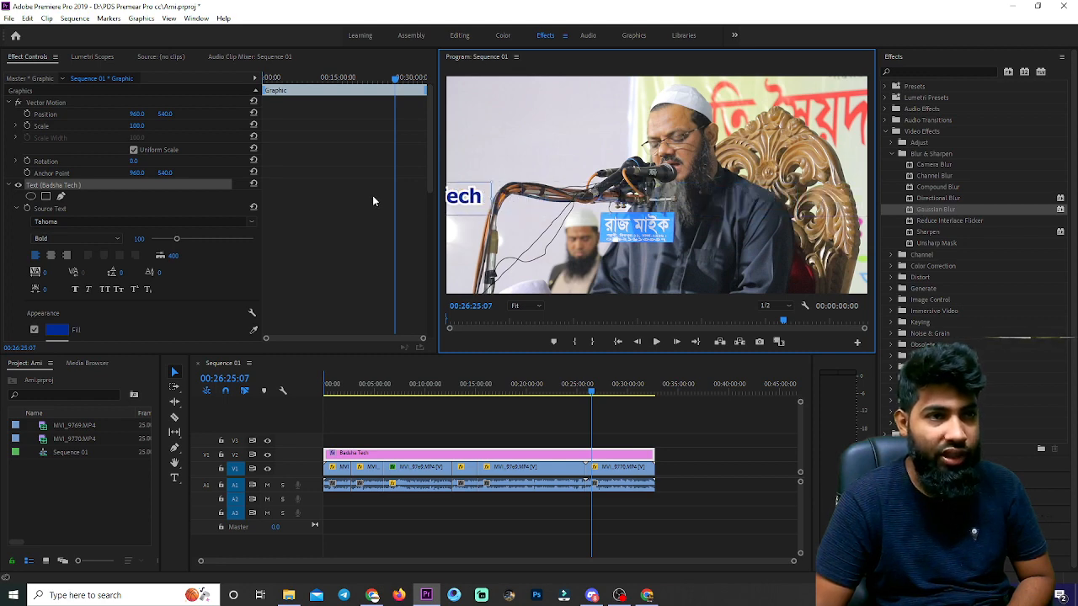
left_click_drag(272, 200, 525, 118)
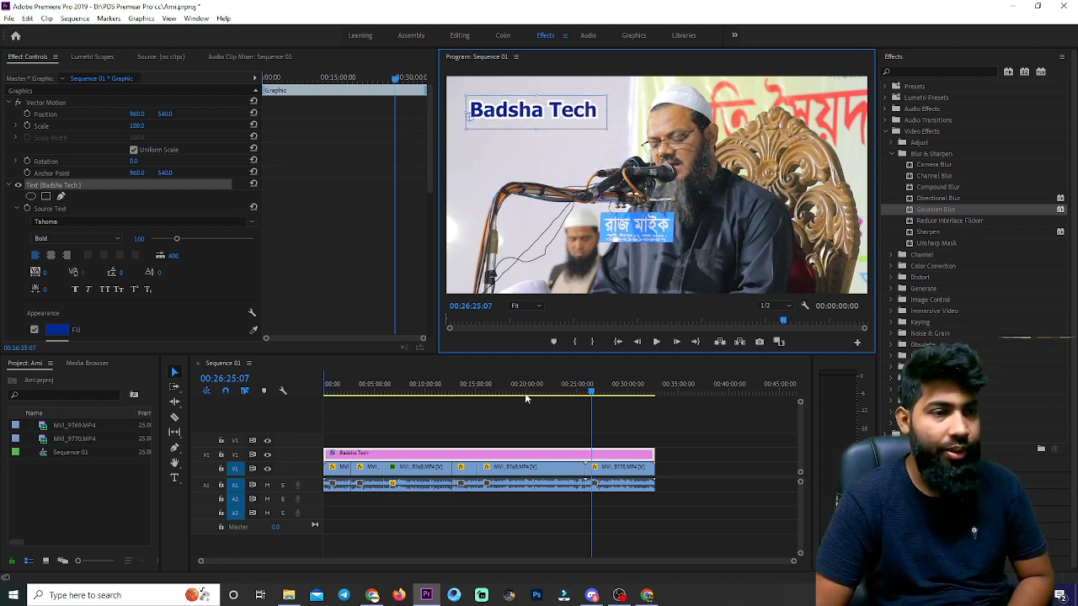
left_click(487, 428)
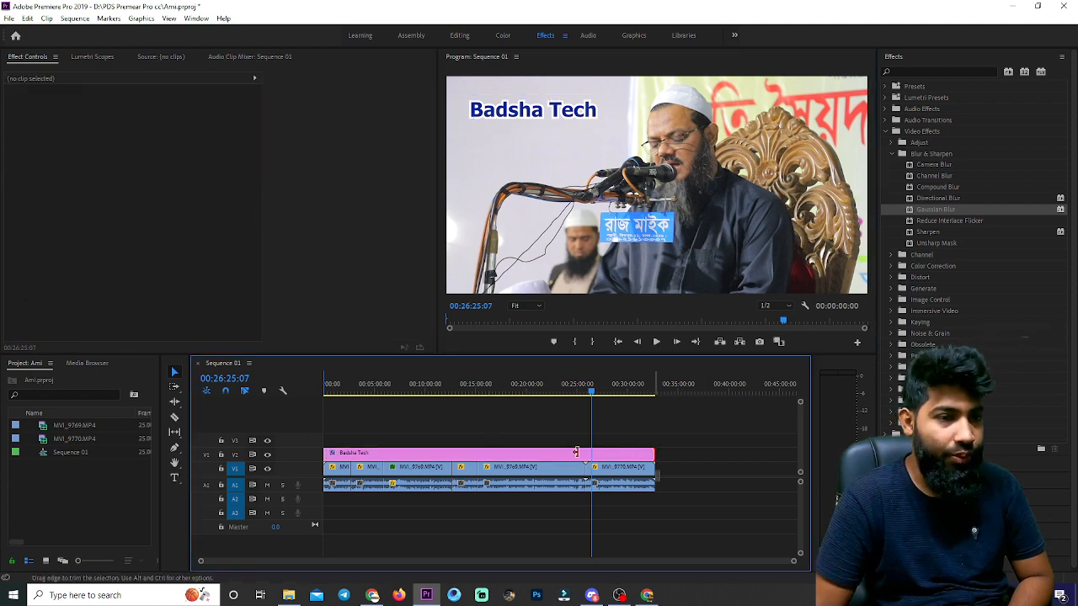
Step: Duplicate the Badsha Tech title clip so that one copy sits on V3 and the other on V4
left_click_drag(575, 452, 655, 456)
left_click_drag(484, 453, 451, 445)
left_click(372, 387)
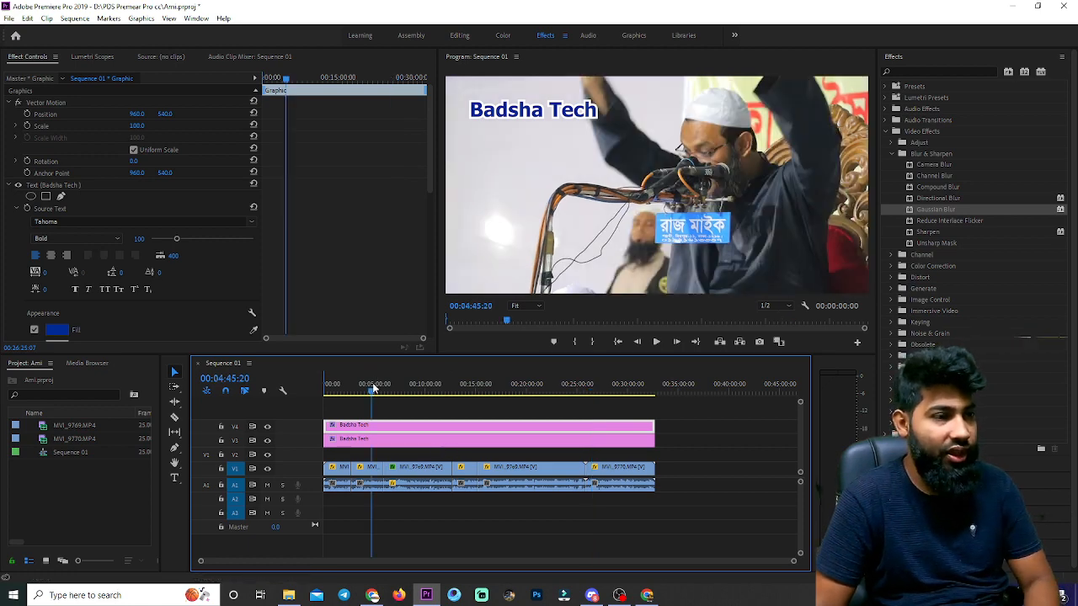
Step: Move the V4 title copy down over the microphone stand, to a position of about 284, 751
left_click(377, 438)
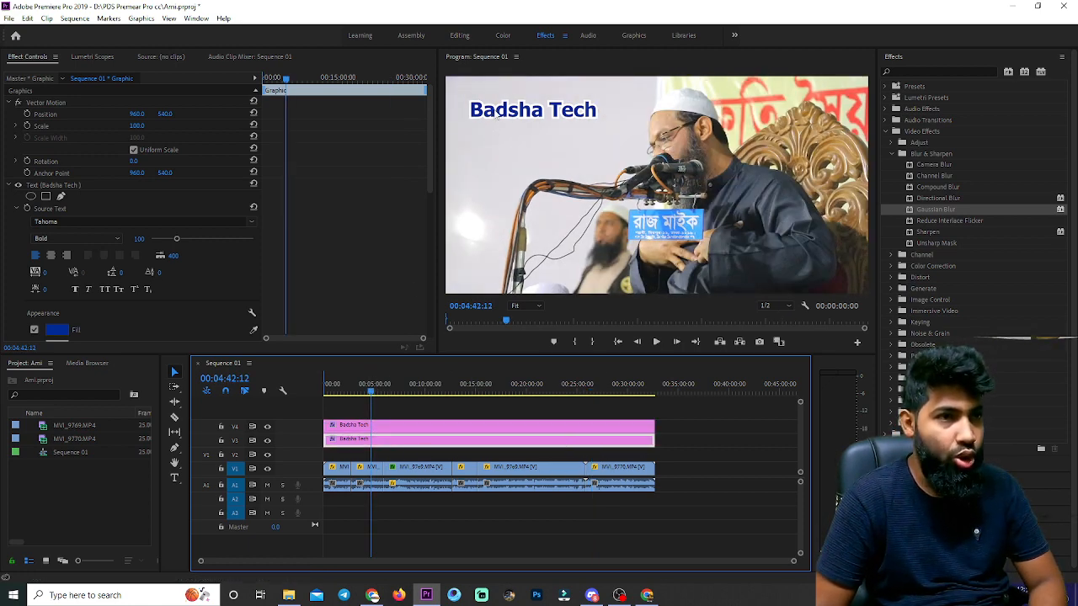
left_click_drag(498, 115, 536, 225)
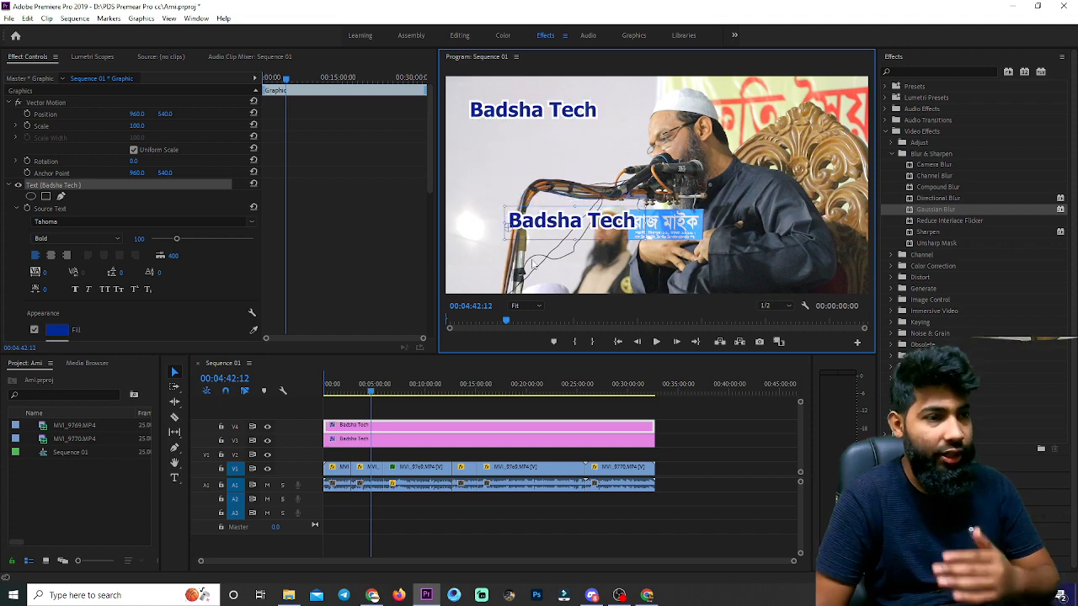
left_click(414, 412)
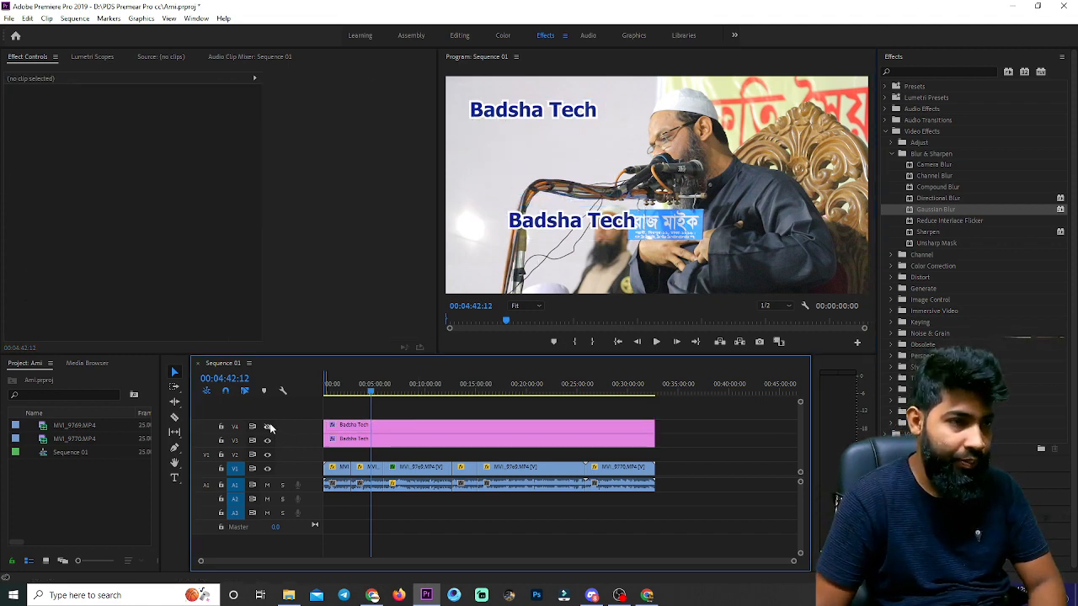
Step: Split the V4 title clip at 00:01:39:18 with the Razor tool
left_click(367, 426)
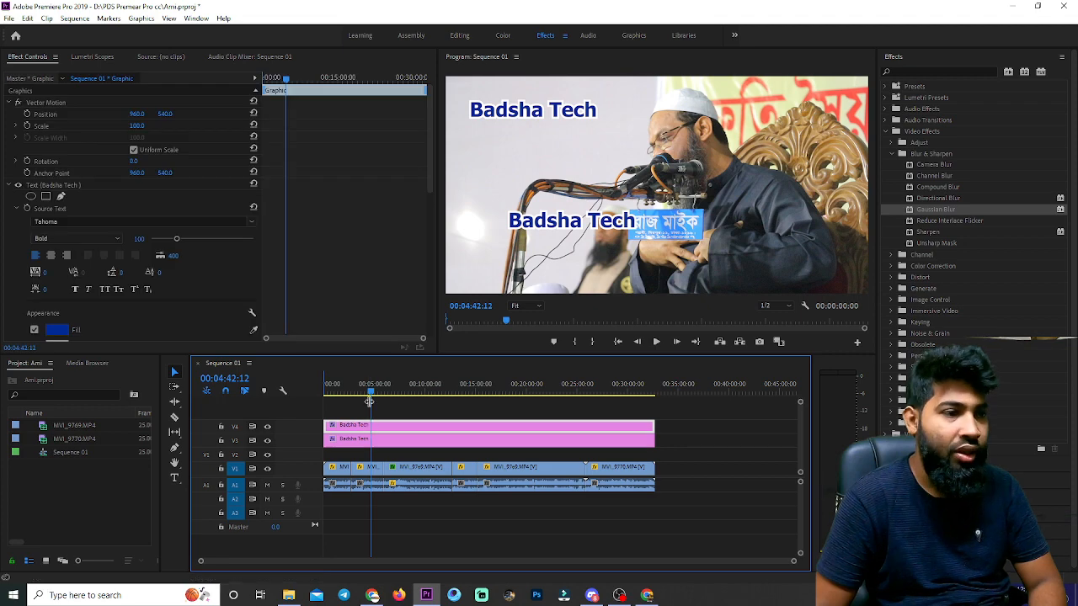
left_click_drag(369, 402, 341, 388)
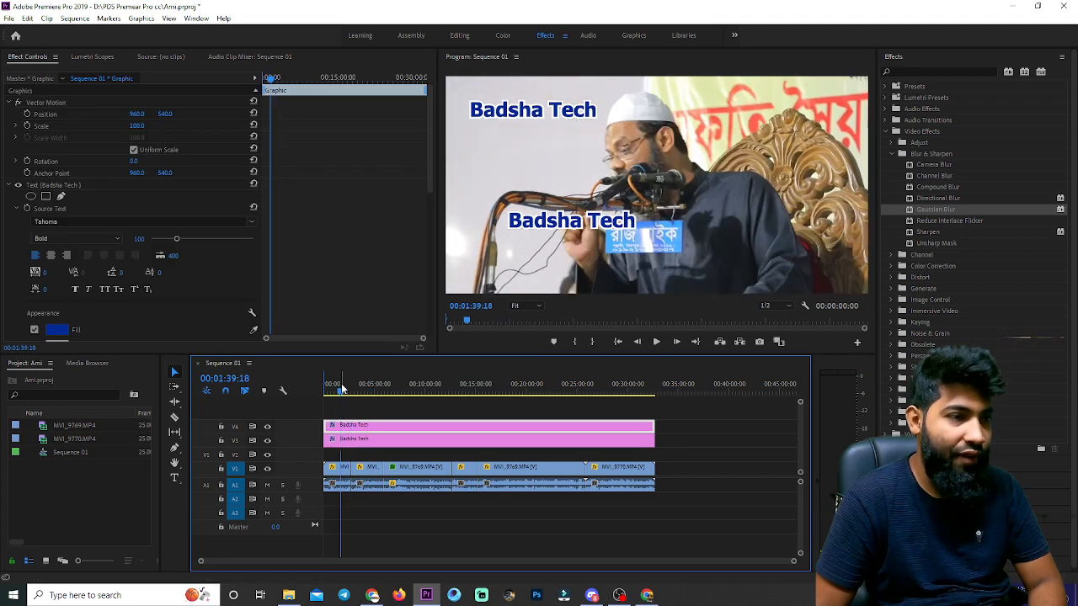
left_click(174, 419)
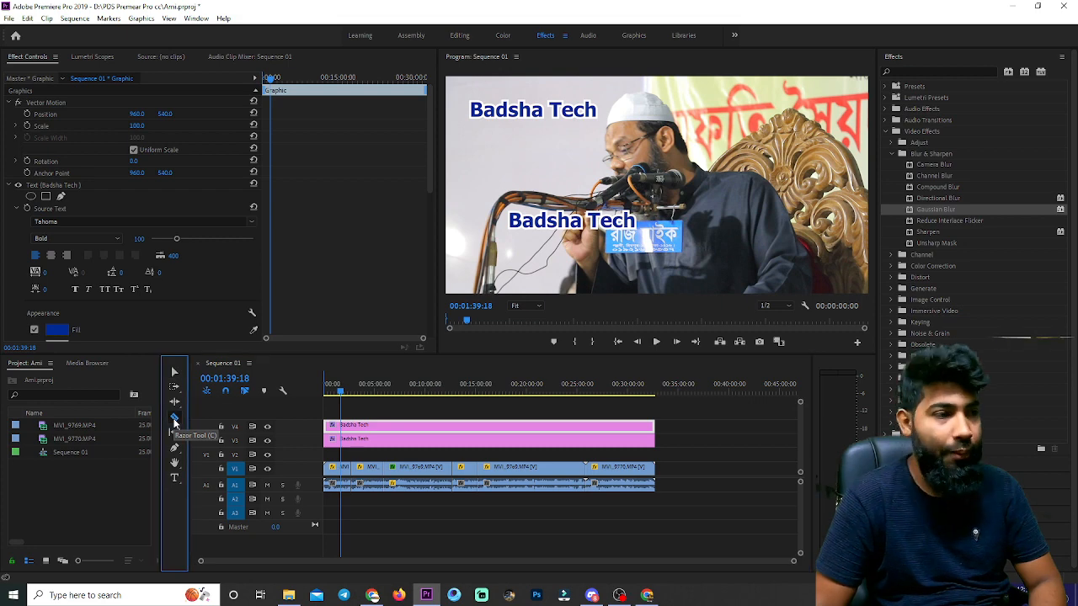
left_click(342, 427)
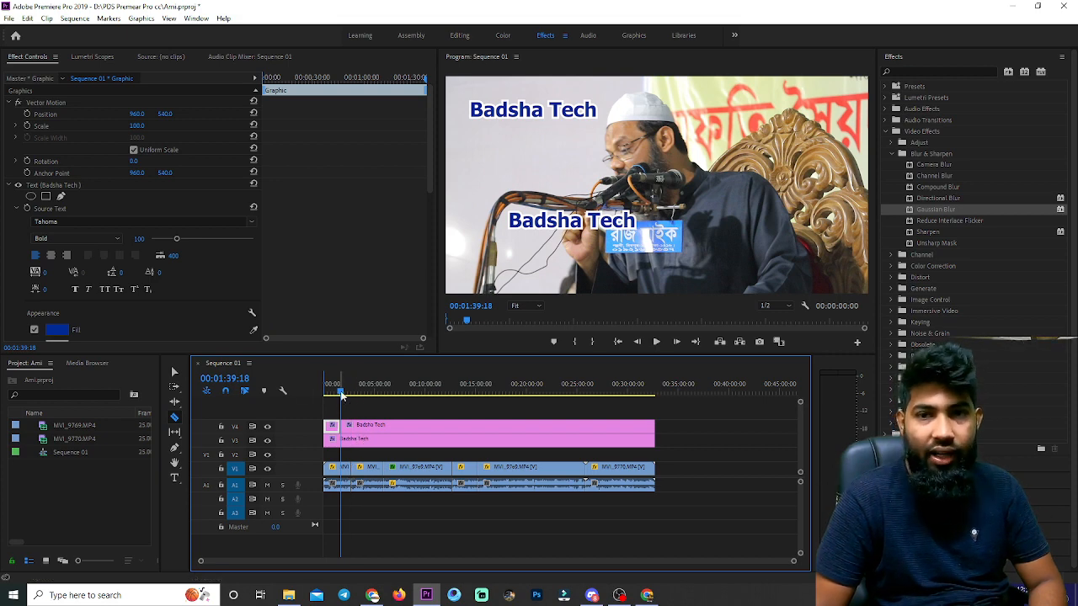
Step: Turn on Position keyframing in the text transform of the first V4 title piece at 00:00:11:21
left_click_drag(341, 396, 331, 394)
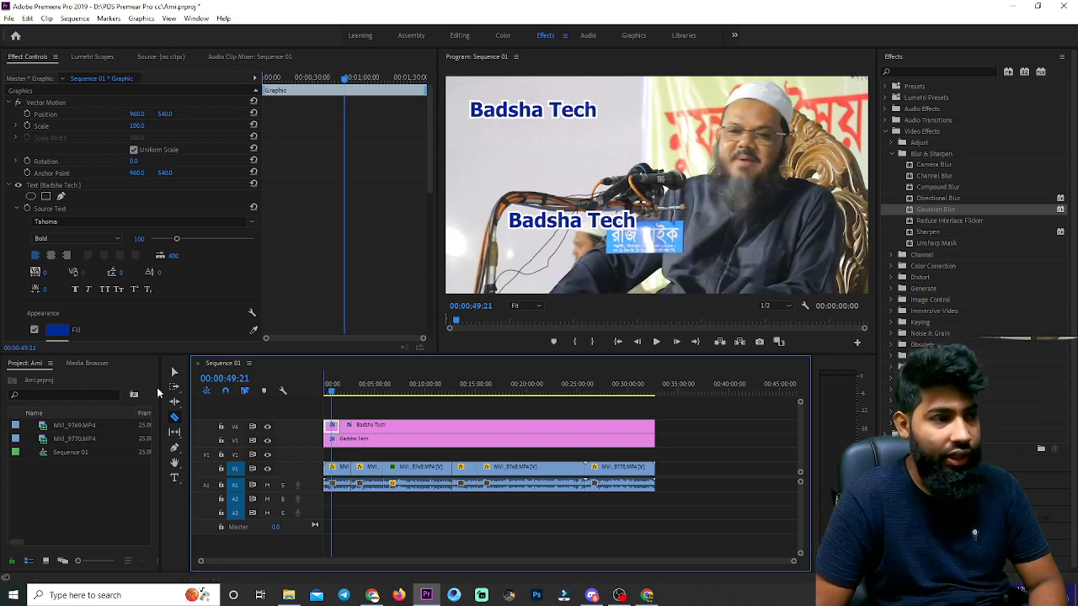
left_click(173, 373)
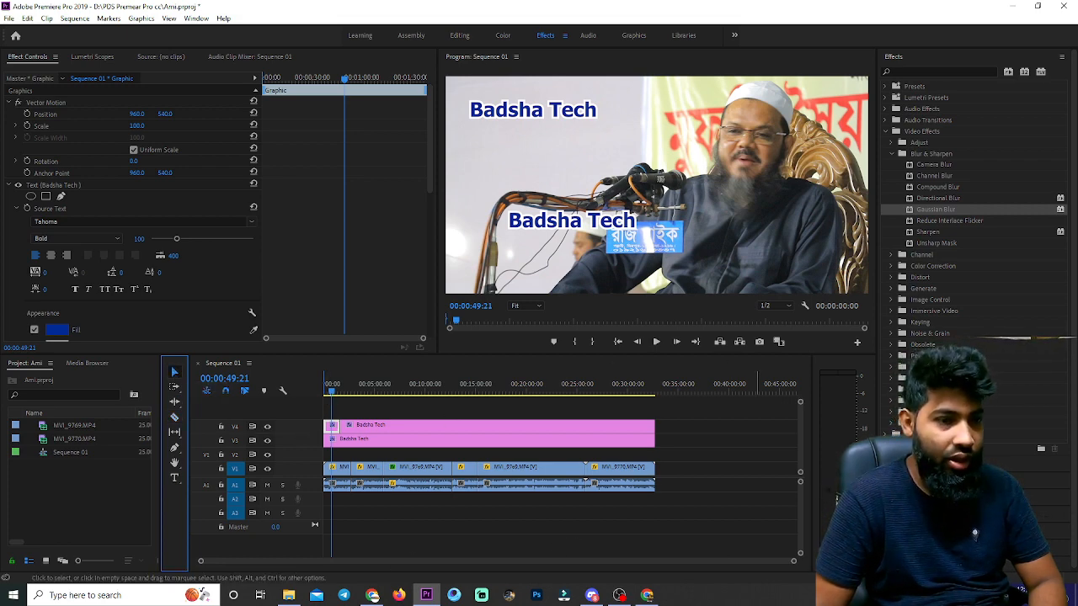
left_click_drag(794, 561, 592, 578)
left_click(376, 389)
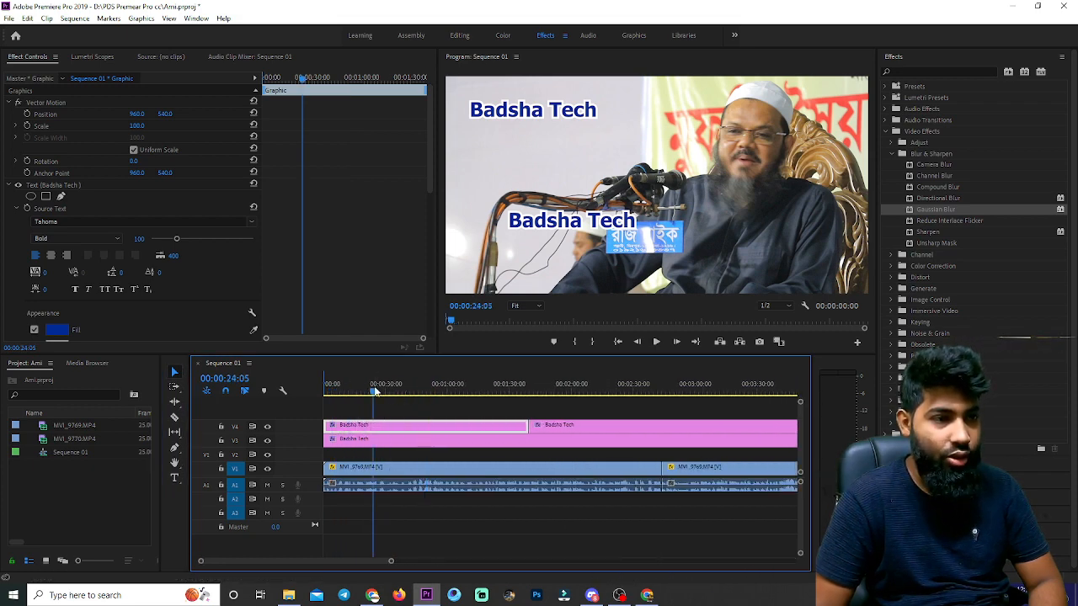
left_click_drag(376, 390, 355, 390)
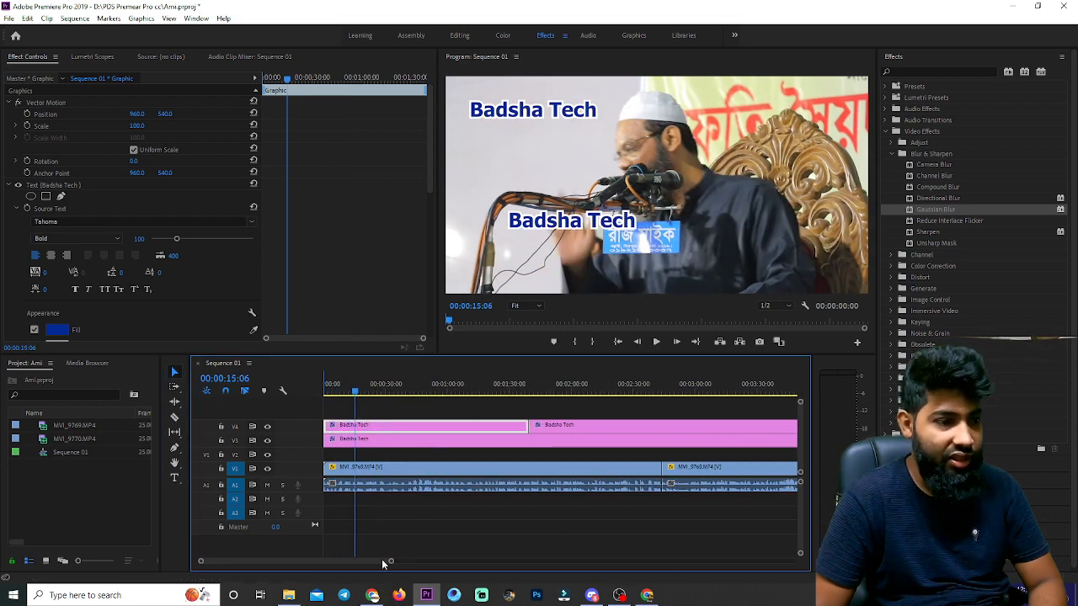
left_click_drag(381, 559, 547, 567)
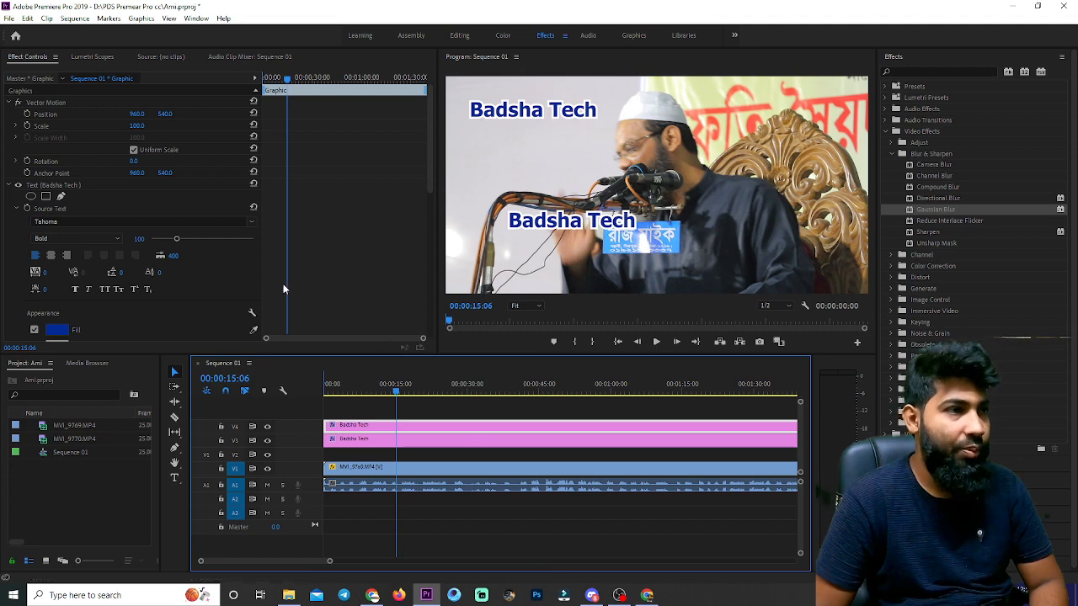
scroll(329, 229, "down", 6)
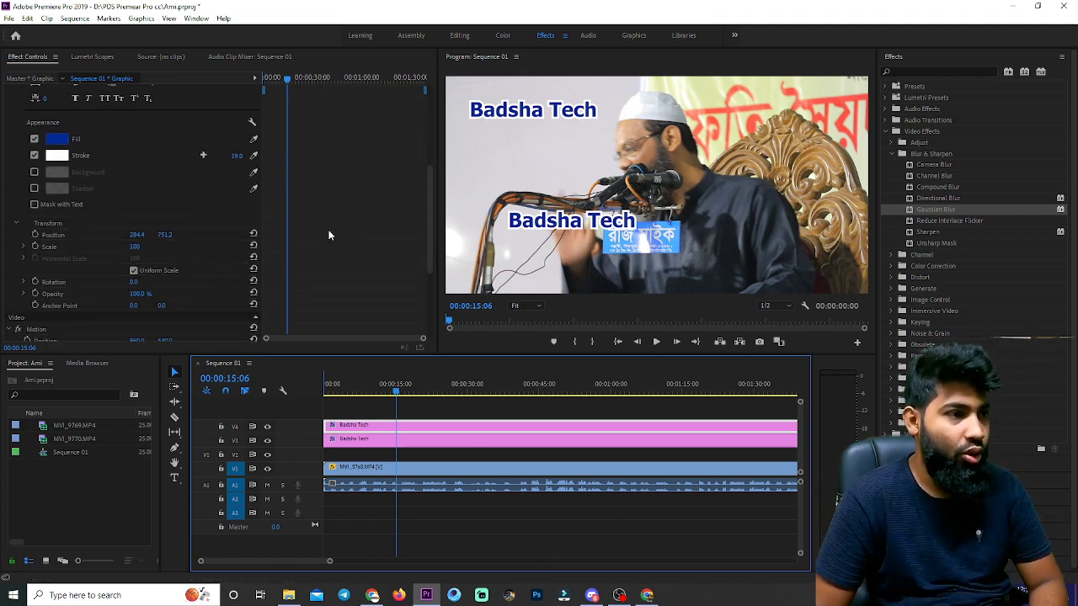
scroll(328, 235, "down", 1)
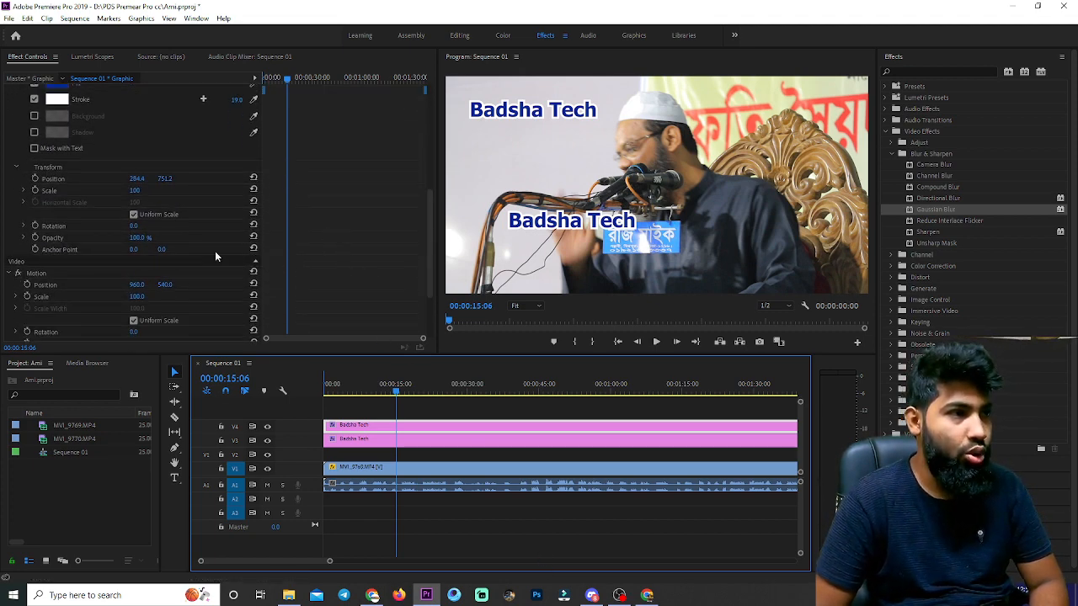
left_click_drag(395, 393, 380, 391)
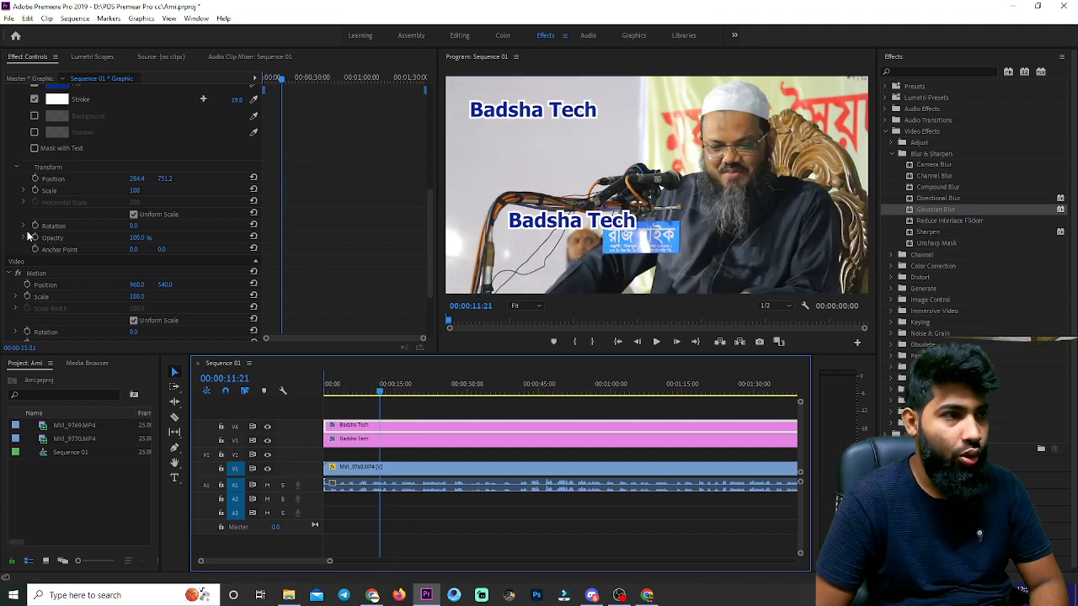
left_click(35, 178)
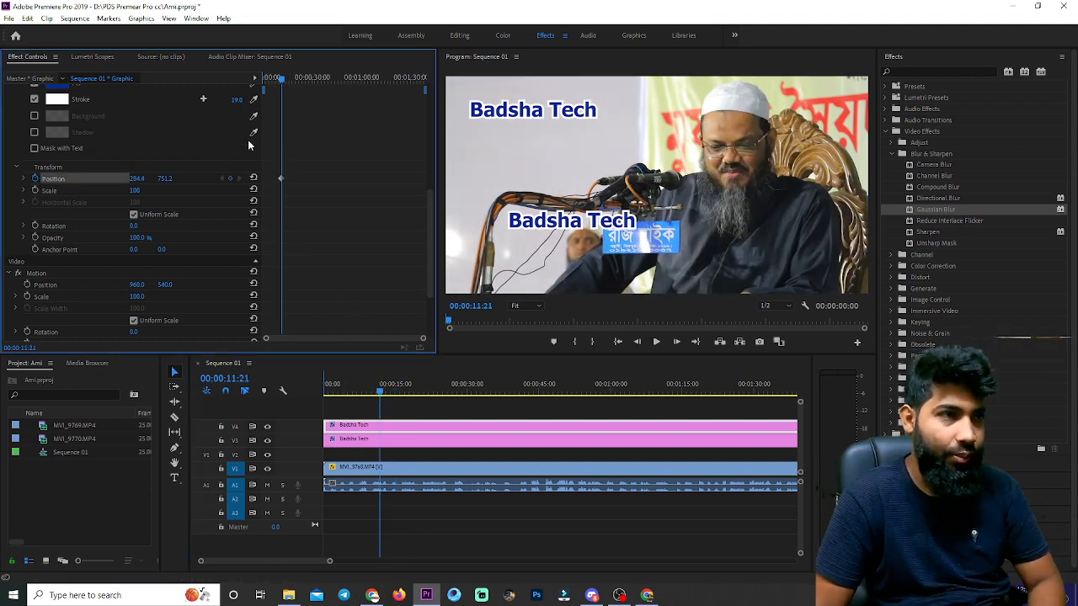
Step: At 00:00:45:15, set the V4 title's Vector Motion scale to 82 and its horizontal position to 157
left_click_drag(281, 77, 341, 93)
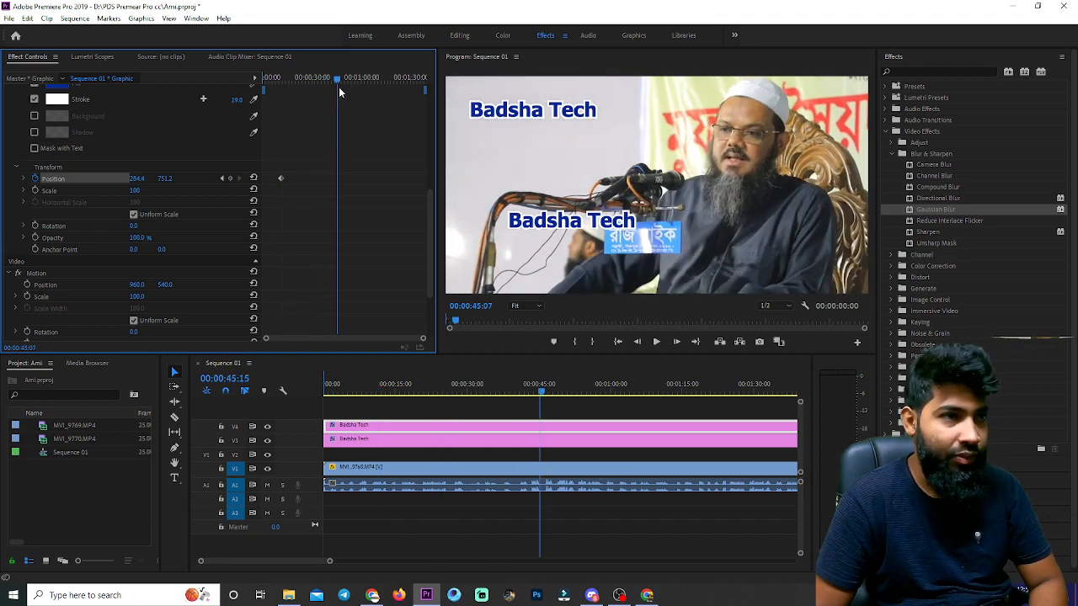
left_click(571, 221)
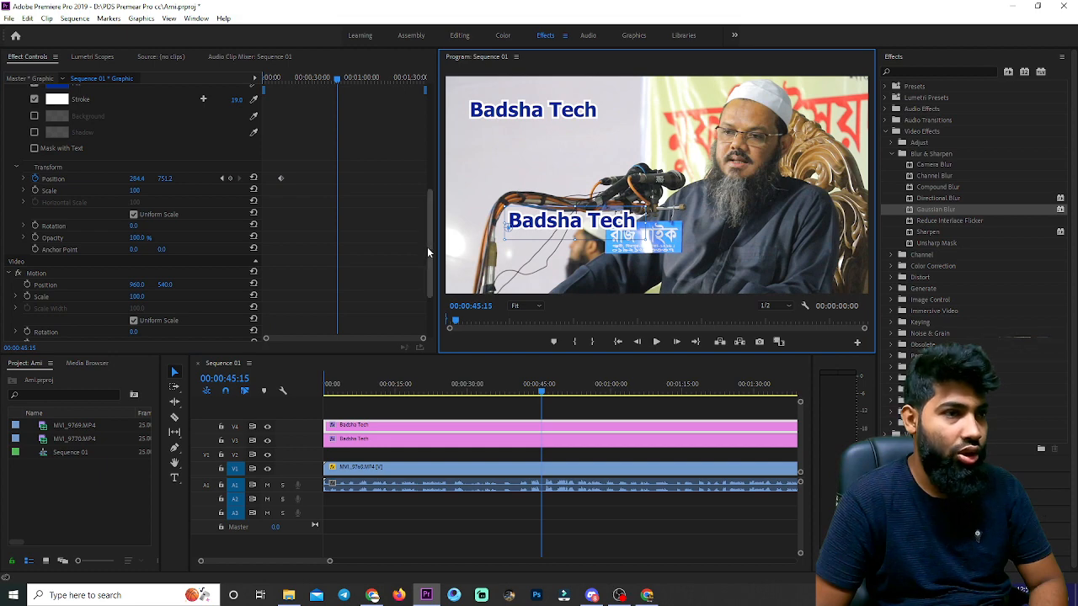
left_click_drag(428, 253, 427, 106)
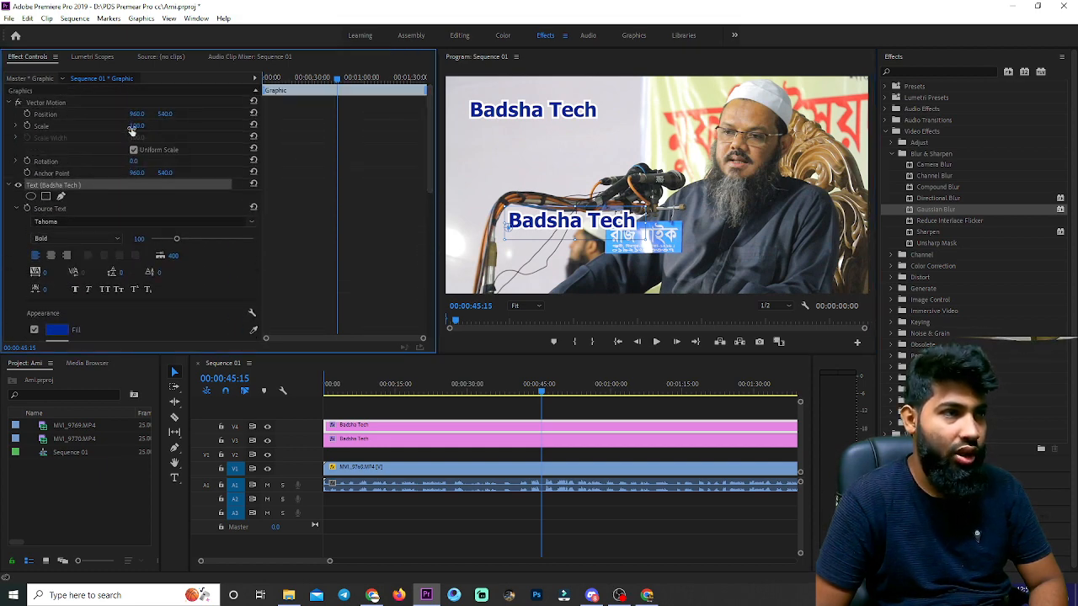
left_click_drag(131, 129, 3, 115)
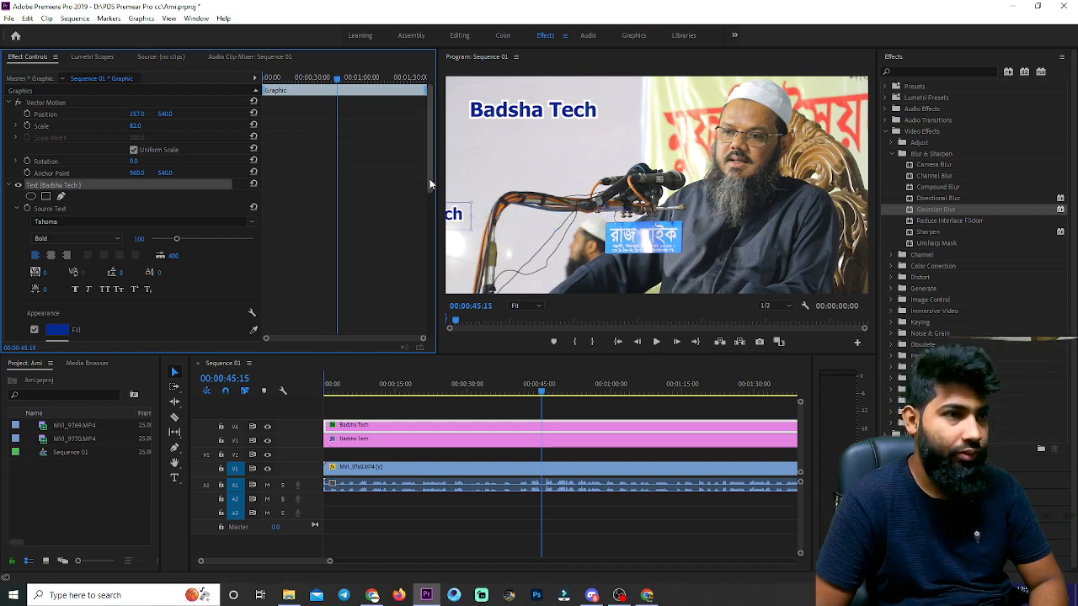
Step: Turn on Scale keyframing in the V4 title's text transform at 00:00:45:15
scroll(430, 178, "down", 6)
scroll(425, 320, "up", 3)
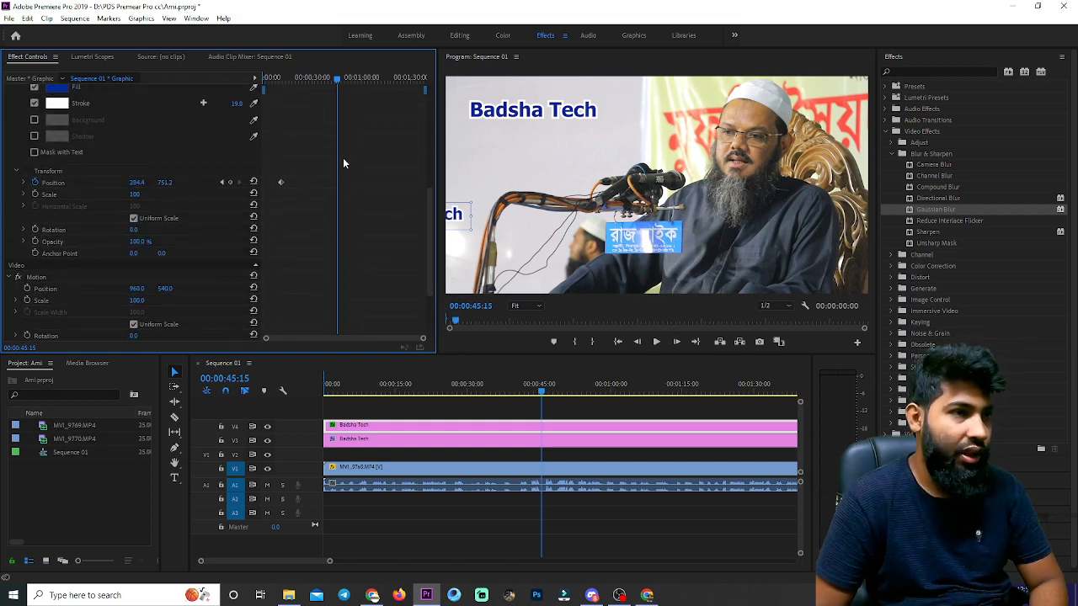
left_click(34, 197)
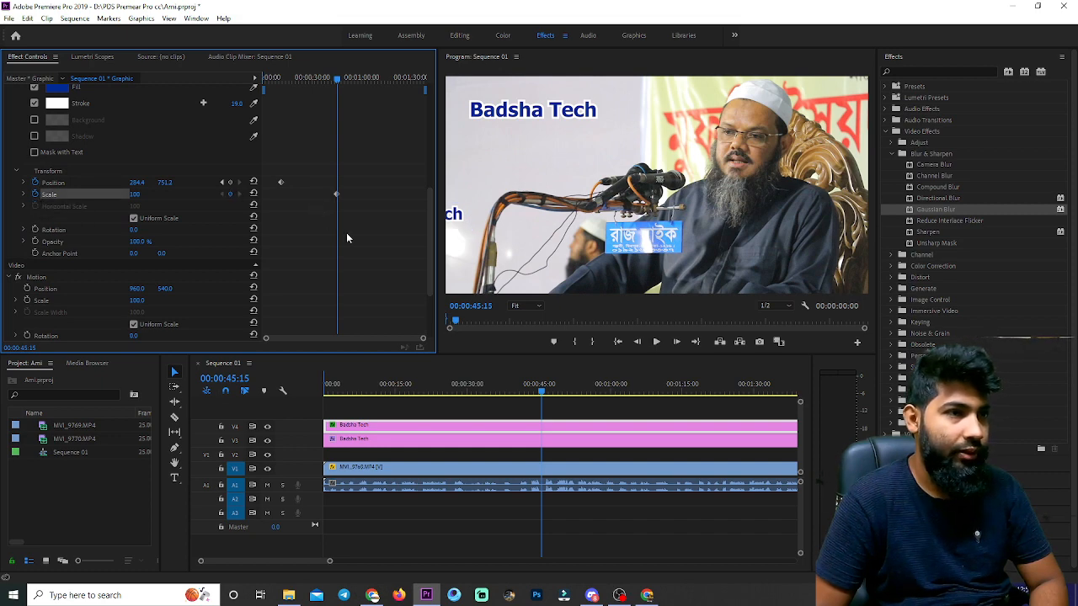
Step: Play the sequence from its start to check the title's motion
left_click_drag(341, 80, 257, 95)
key("space")
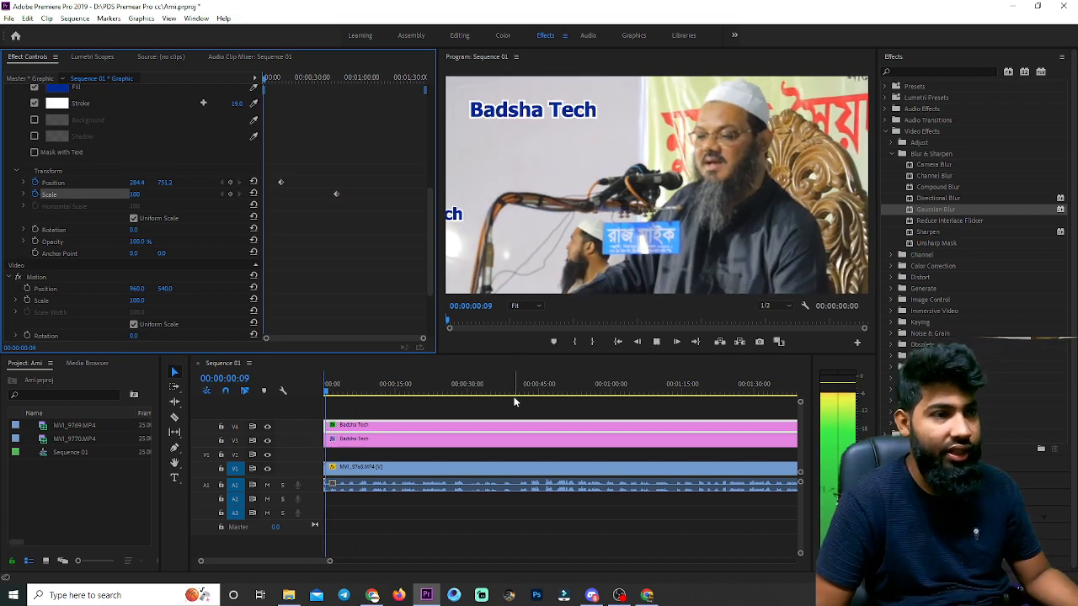
left_click(433, 415)
left_click_drag(335, 388, 217, 396)
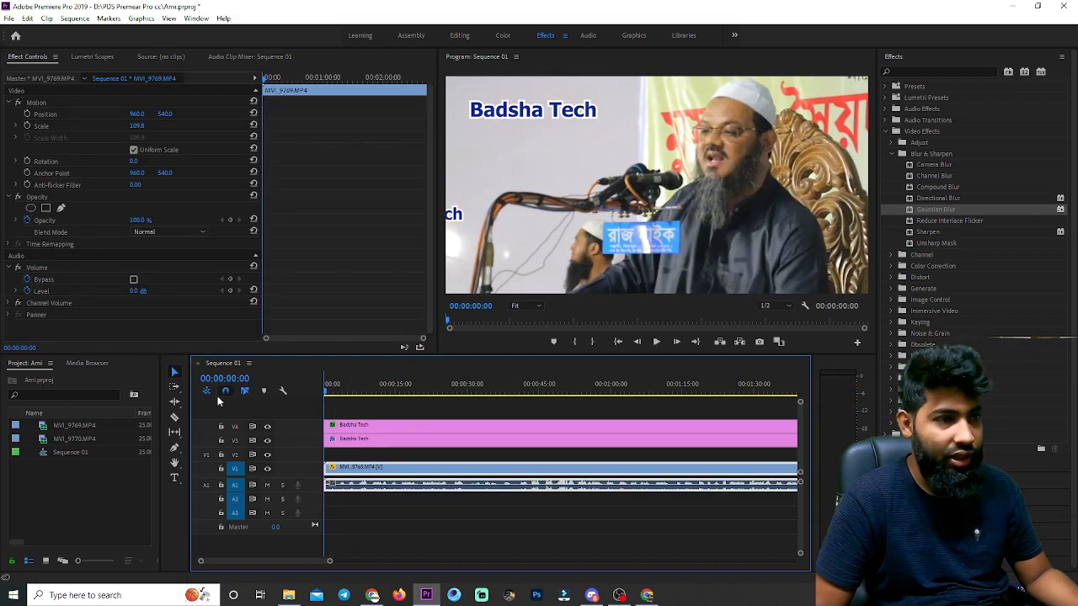
key("space")
key("space")
Step: Delete the first V4 title piece and slide the remaining piece to the start of the sequence
left_click(444, 427)
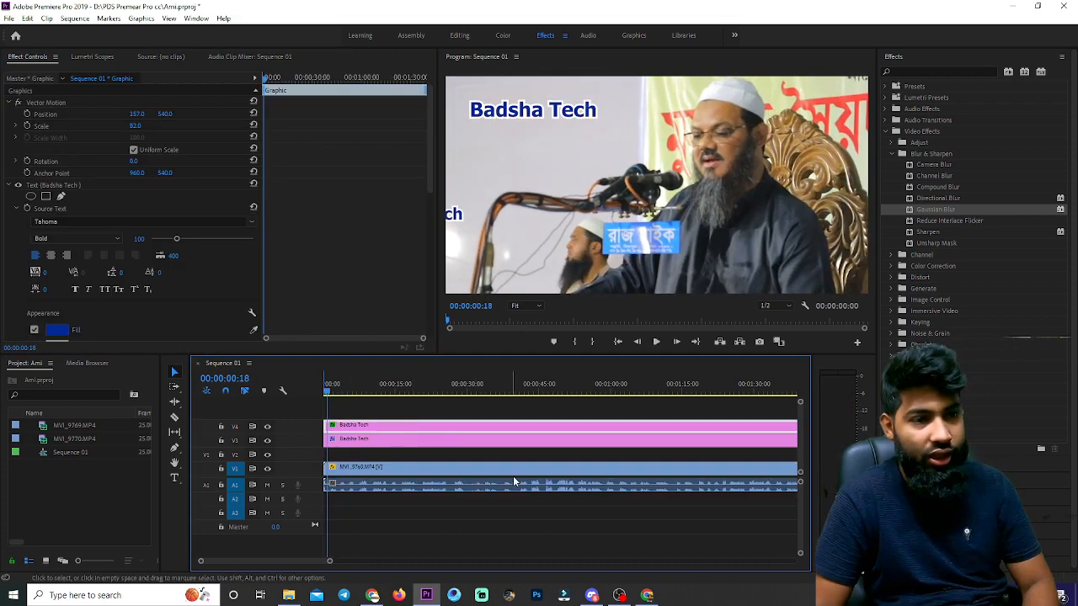
key("Delete")
left_click_drag(325, 559, 571, 560)
left_click_drag(487, 430, 441, 430)
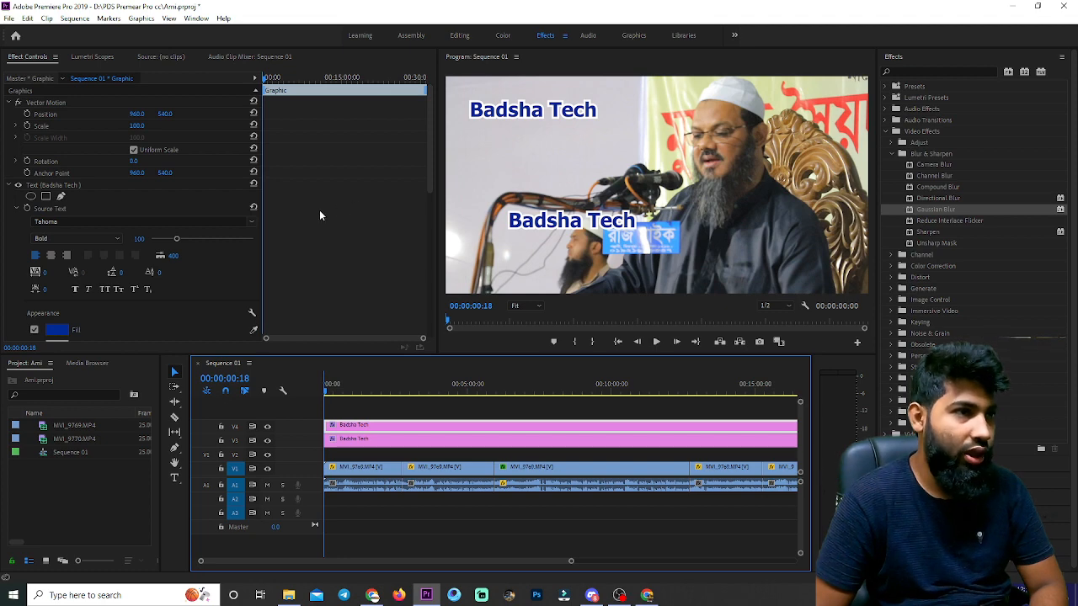
Step: At 00:00:03:13, move the V4 title out past the right edge of the frame, to a position of about 1959, 681
scroll(177, 312, "down", 6)
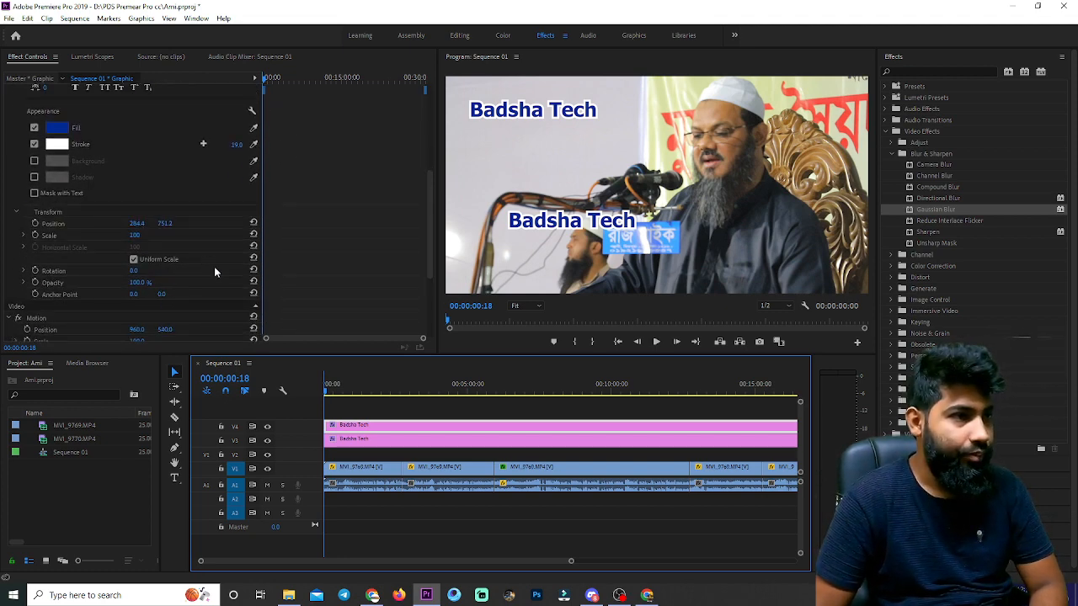
left_click(328, 388)
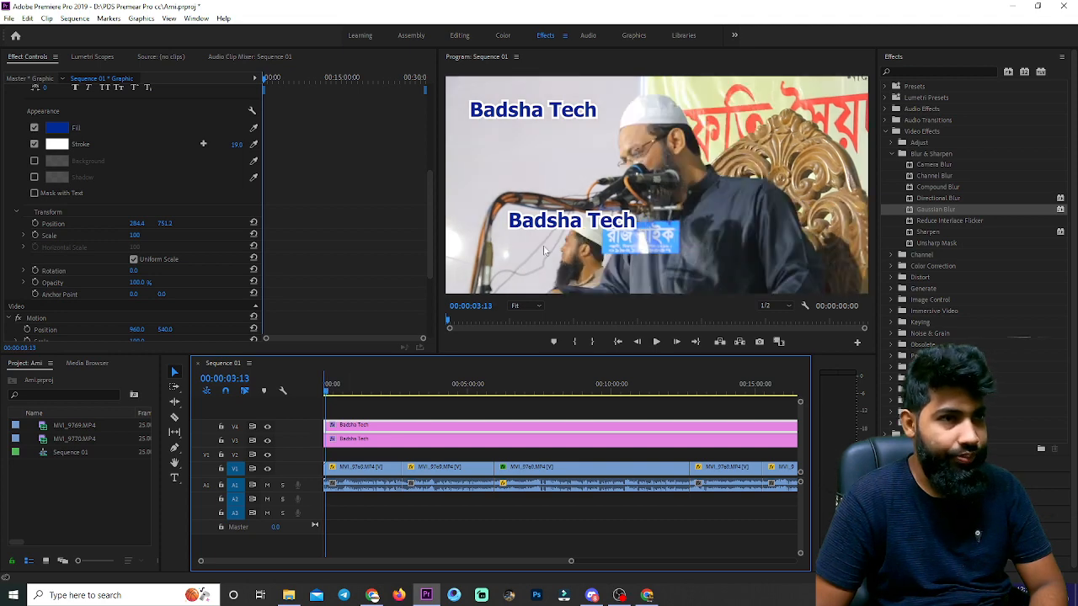
left_click(556, 229)
left_click_drag(555, 221, 916, 210)
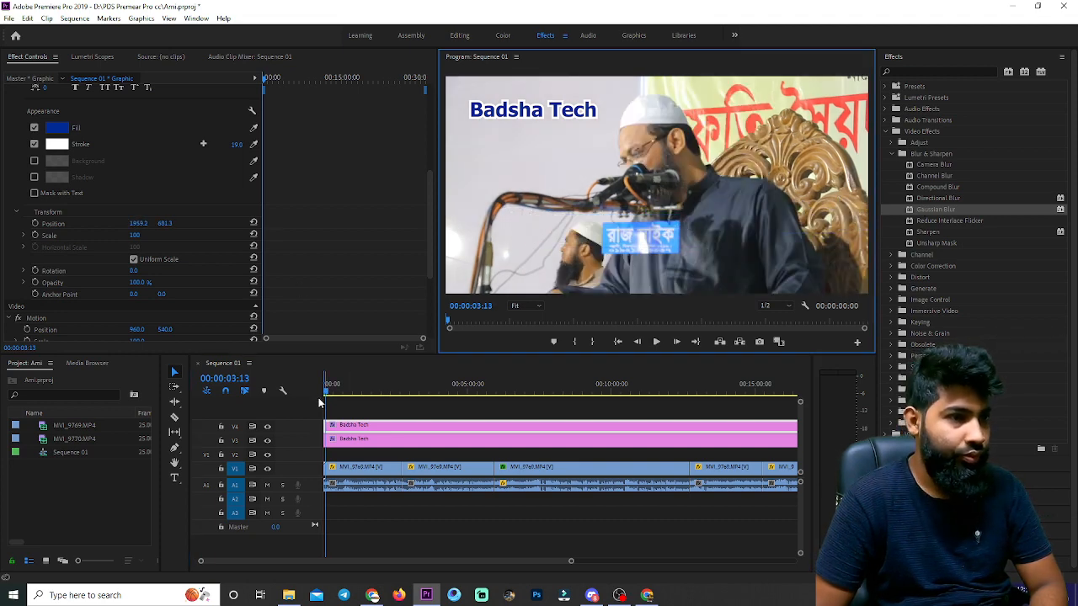
scroll(302, 223, "up", 5)
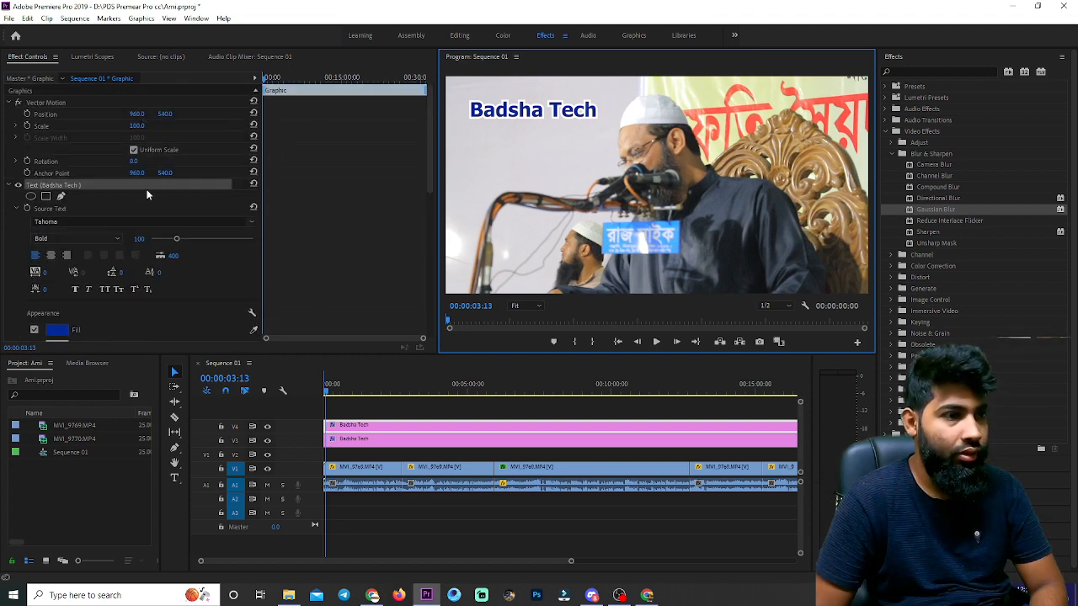
Step: Keyframe the V4 title's Vector Motion Position at 00:00:57:08, and at 00:07:44:20 set its X position to about 444
left_click(274, 79)
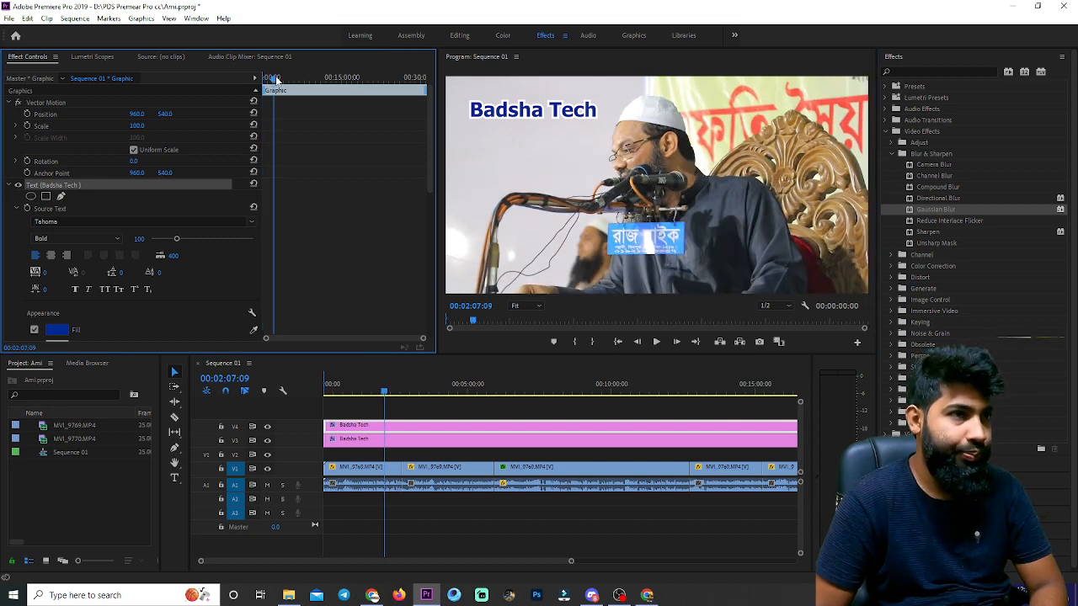
left_click_drag(271, 81, 267, 79)
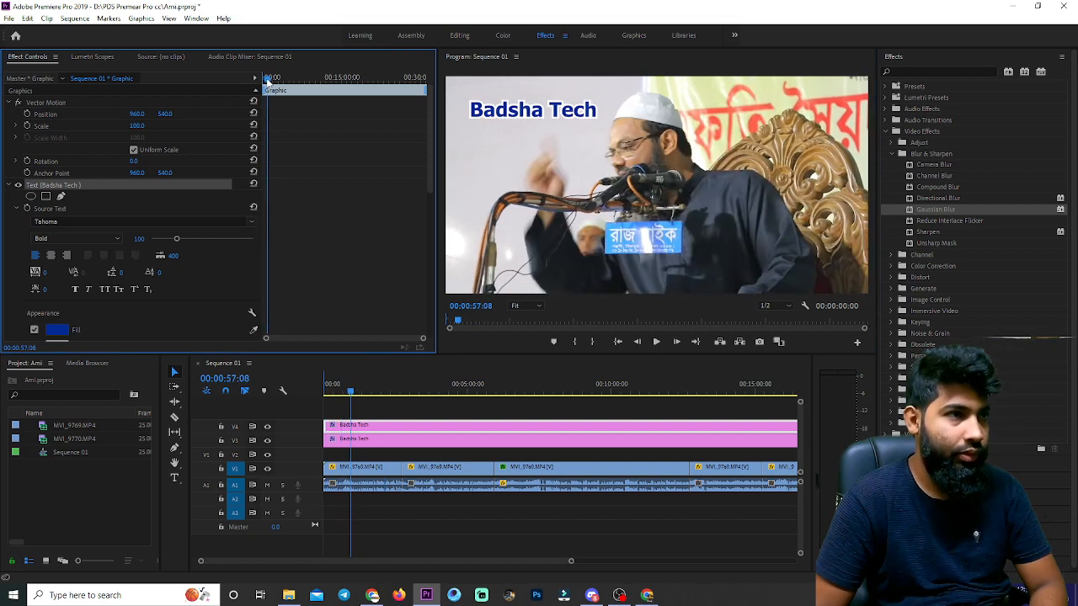
left_click(27, 113)
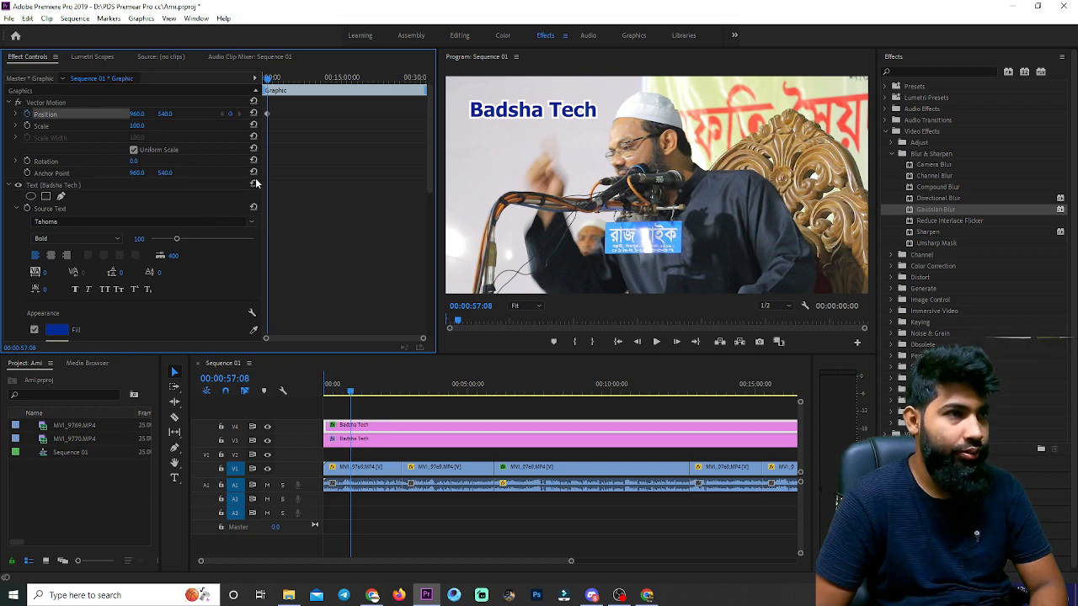
left_click_drag(270, 79, 303, 80)
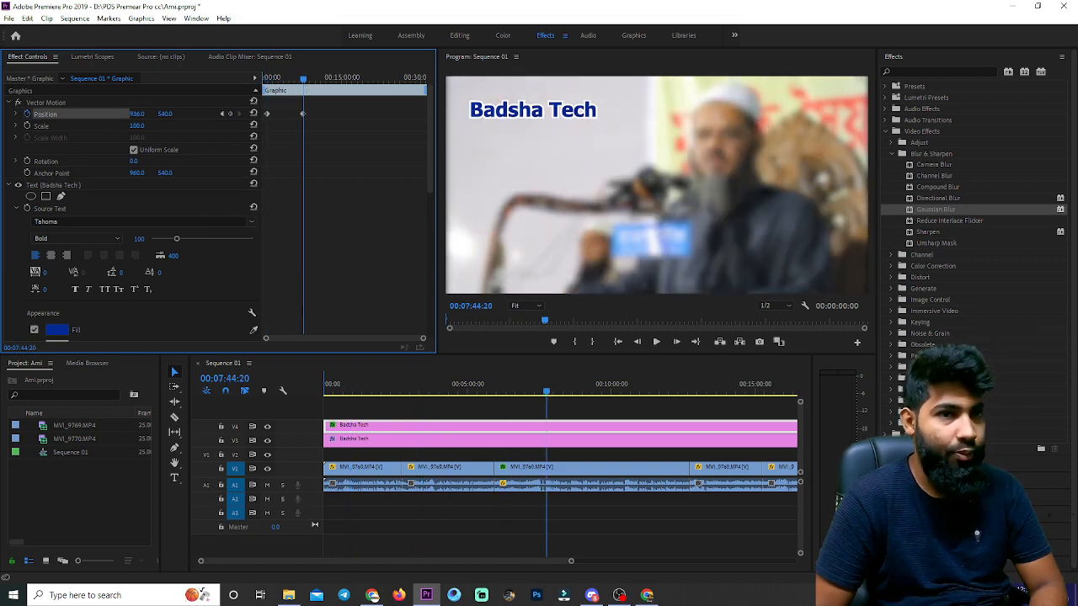
left_click_drag(137, 114, 7, 114)
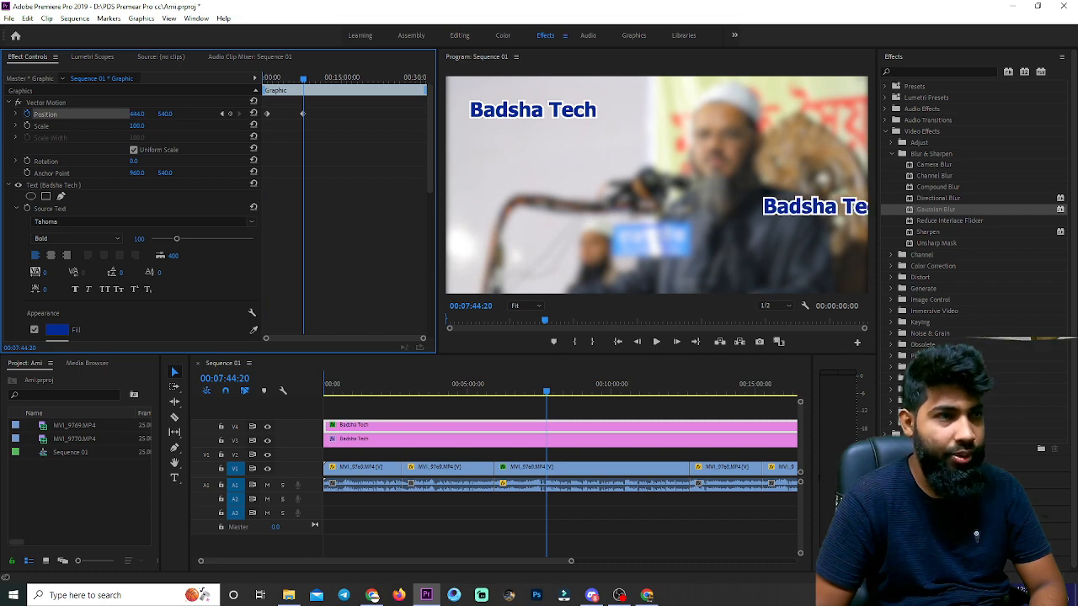
Step: Add three more leftward Position keyframes to the V4 title, with X about -986 at 00:19:18:20 and -1702 at 00:24:30:20
left_click_drag(308, 79, 335, 80)
left_click_drag(139, 117, 4, 117)
left_click(365, 80)
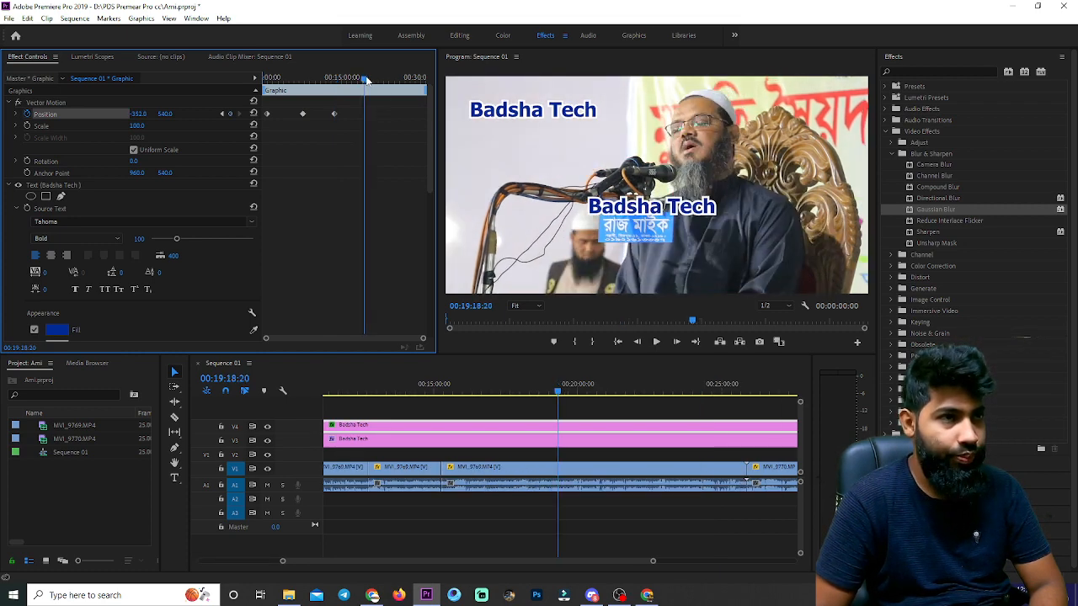
left_click_drag(131, 117, 42, 116)
left_click(392, 76)
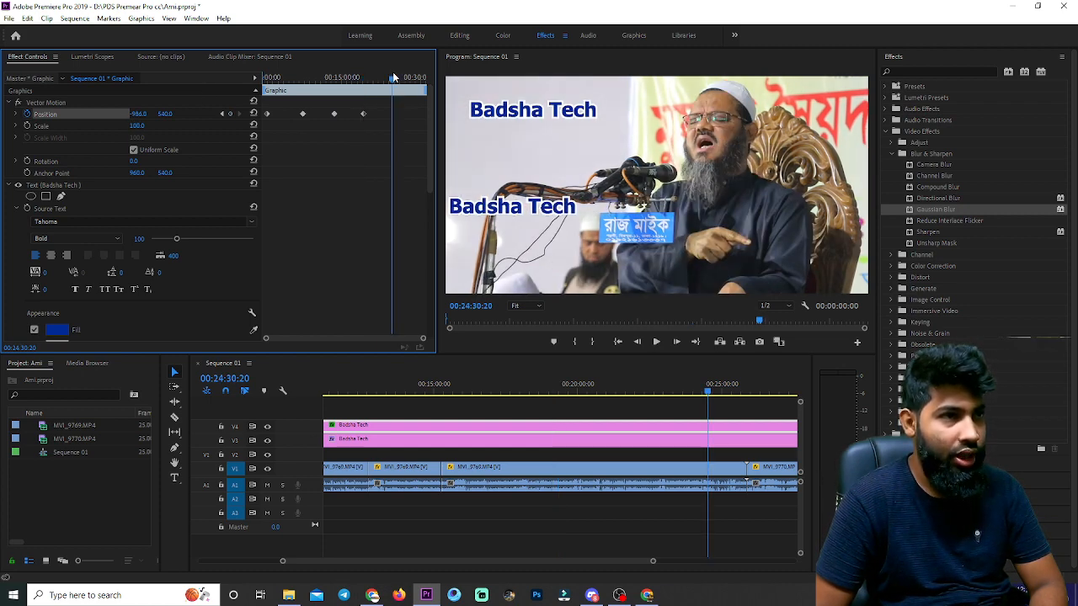
left_click_drag(137, 112, 101, 112)
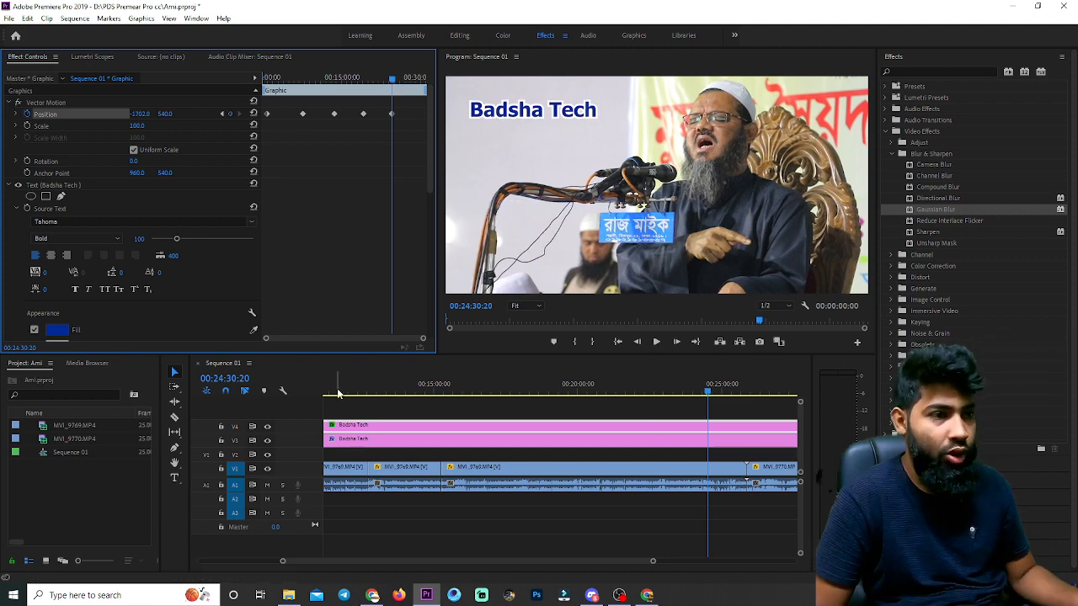
Step: Trim the end of the V4 title back to 00:06:23:03 and play the sequence from its start
left_click_drag(336, 390, 260, 417)
left_click(496, 539)
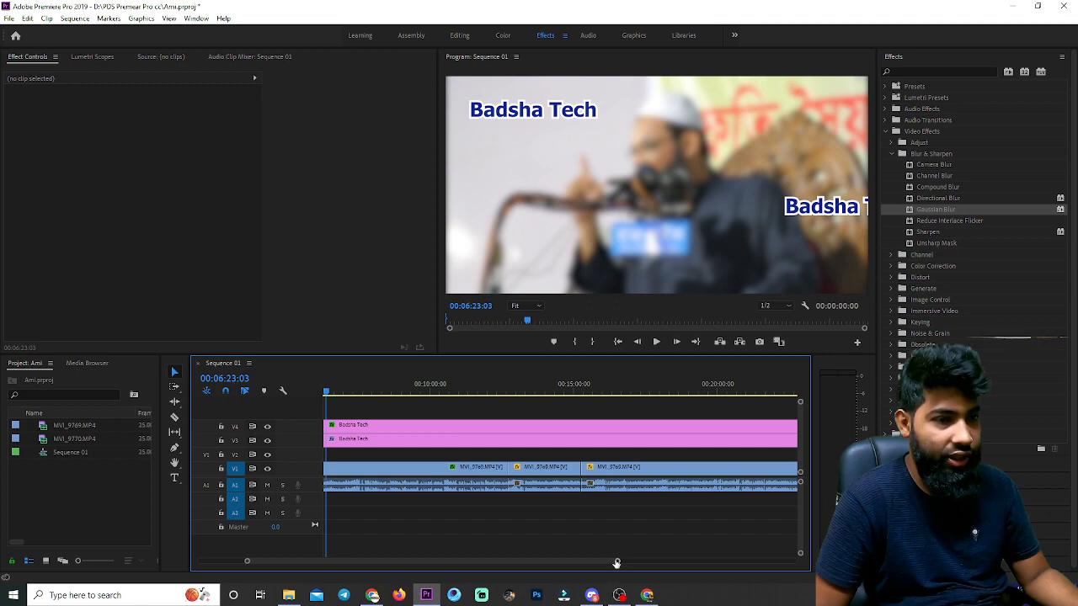
key("backslash")
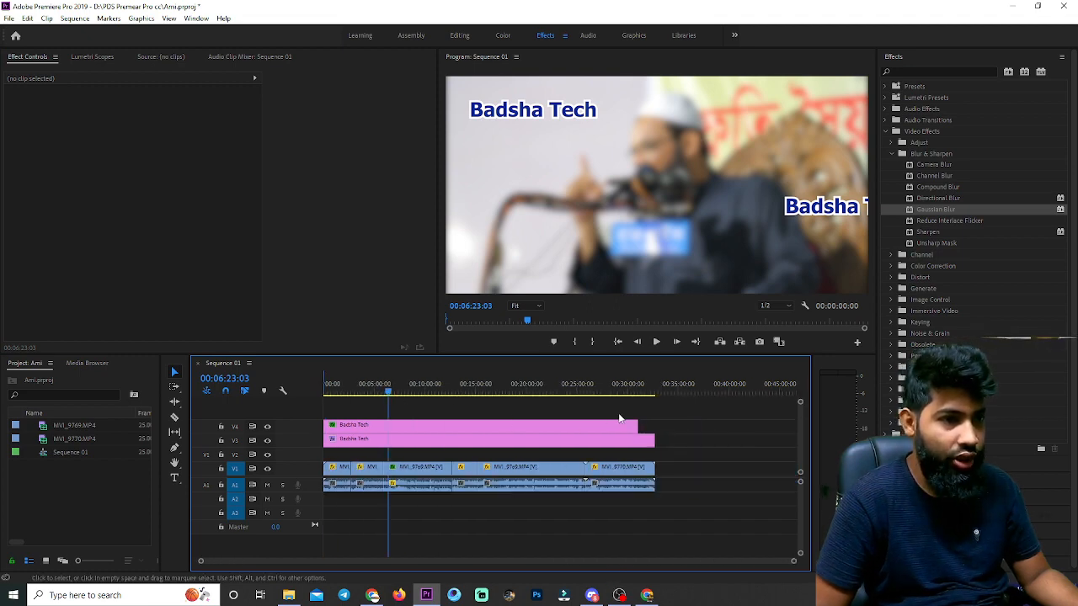
left_click_drag(634, 425, 388, 425)
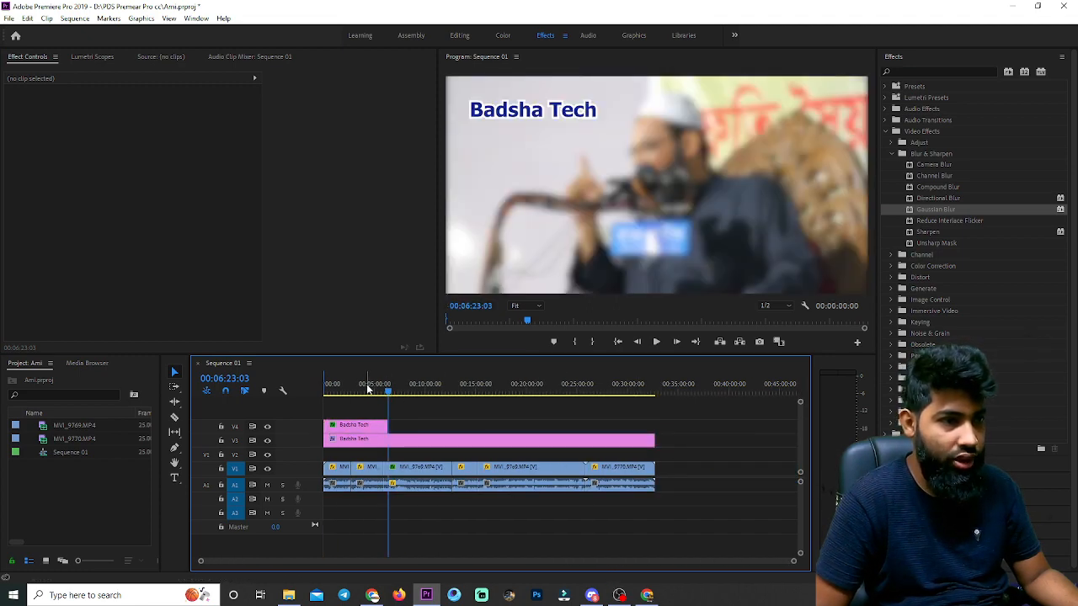
key("Home")
key("space")
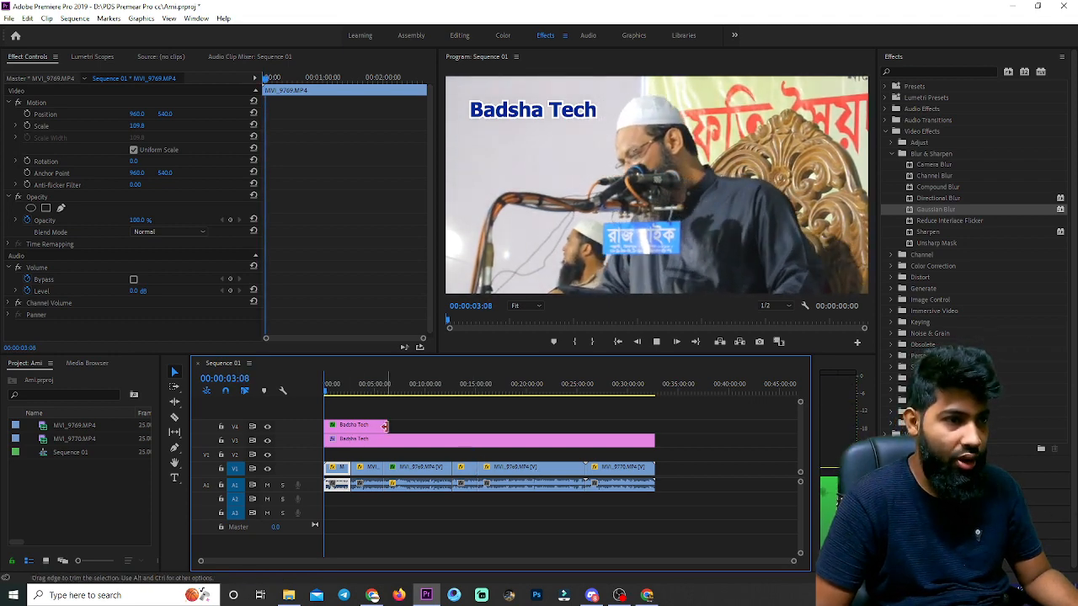
Step: Shorten the V4 title to about one minute and play the sequence from its start
left_click_drag(386, 427, 332, 427)
key("Home")
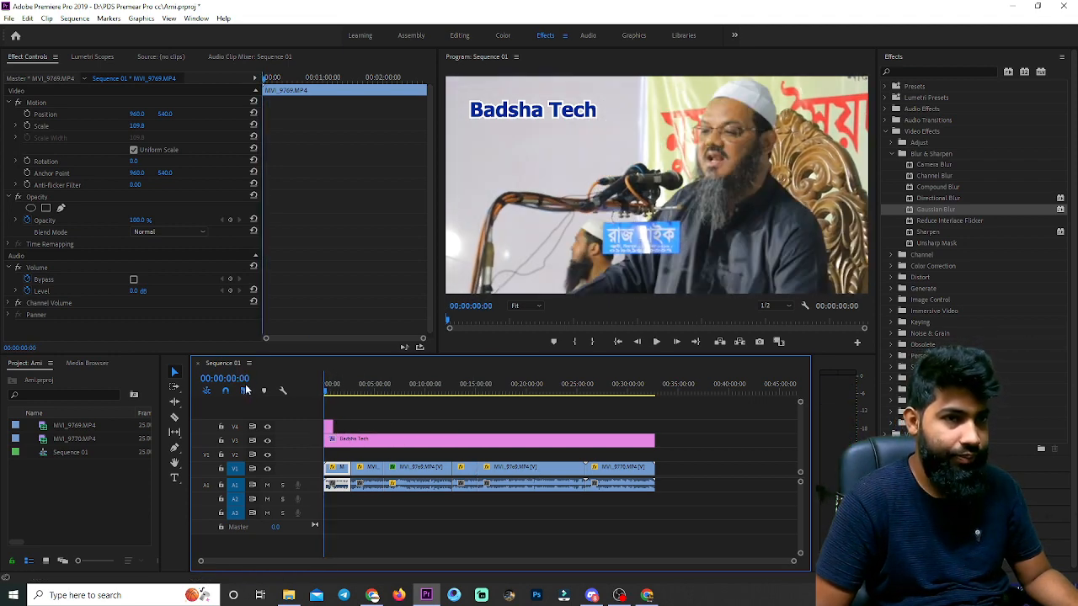
key("space")
key("equal")
key("equal")
key("equal")
key("equal")
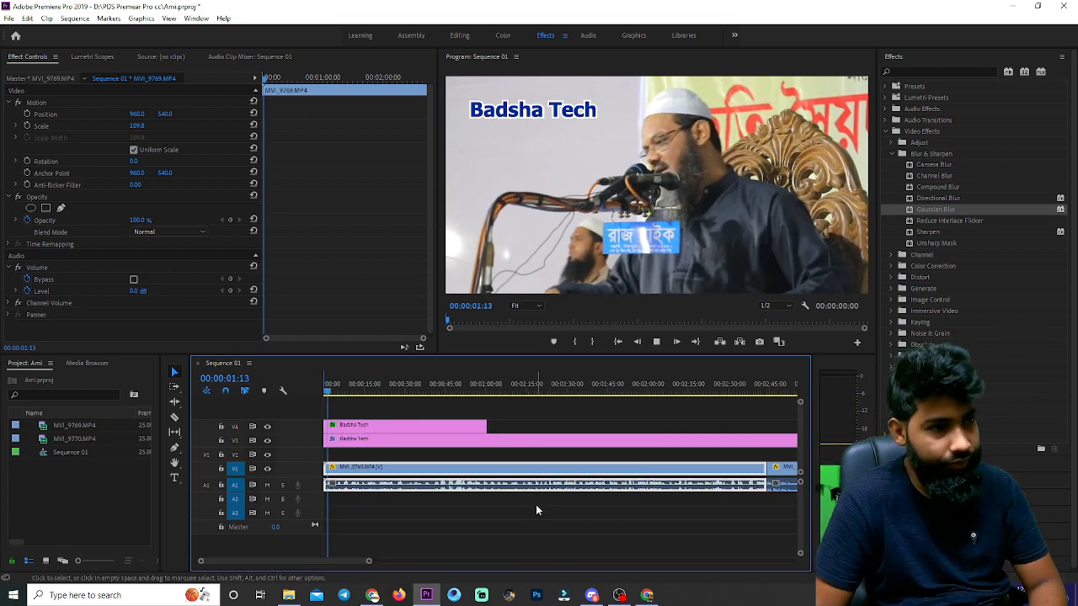
Step: Scrub through the sequence and inspect the shortened V4 title's Position keyframes, returning to the sequence start
left_click(368, 393)
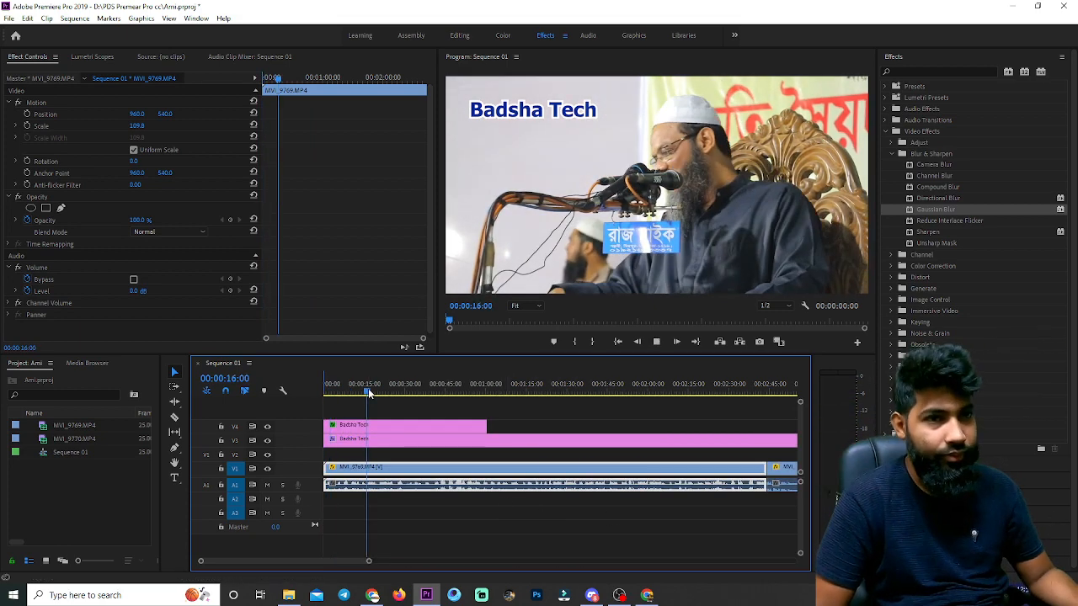
left_click_drag(370, 392, 770, 394)
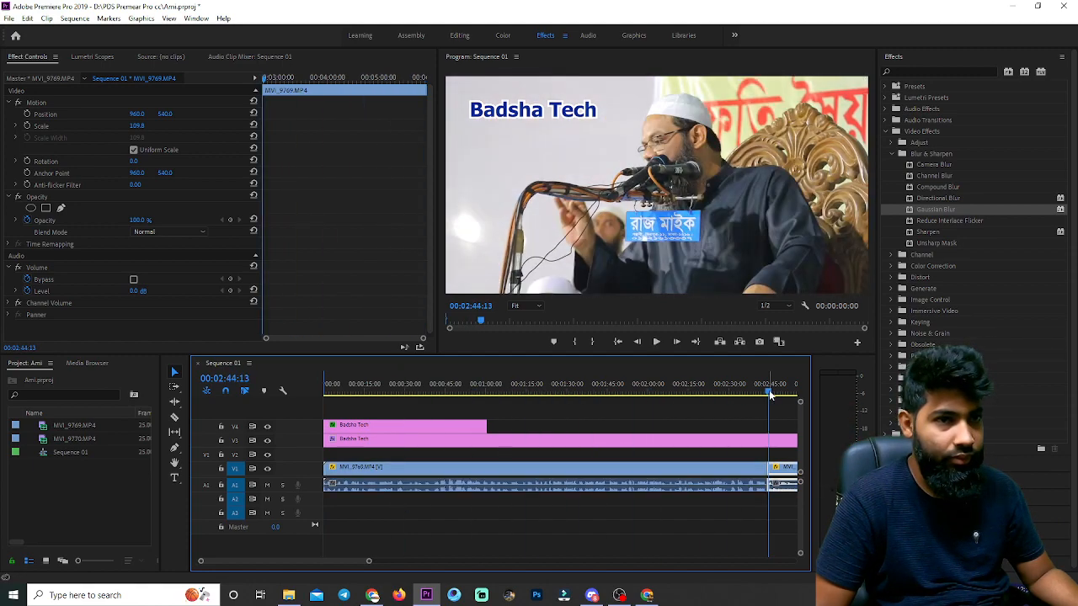
left_click(350, 393)
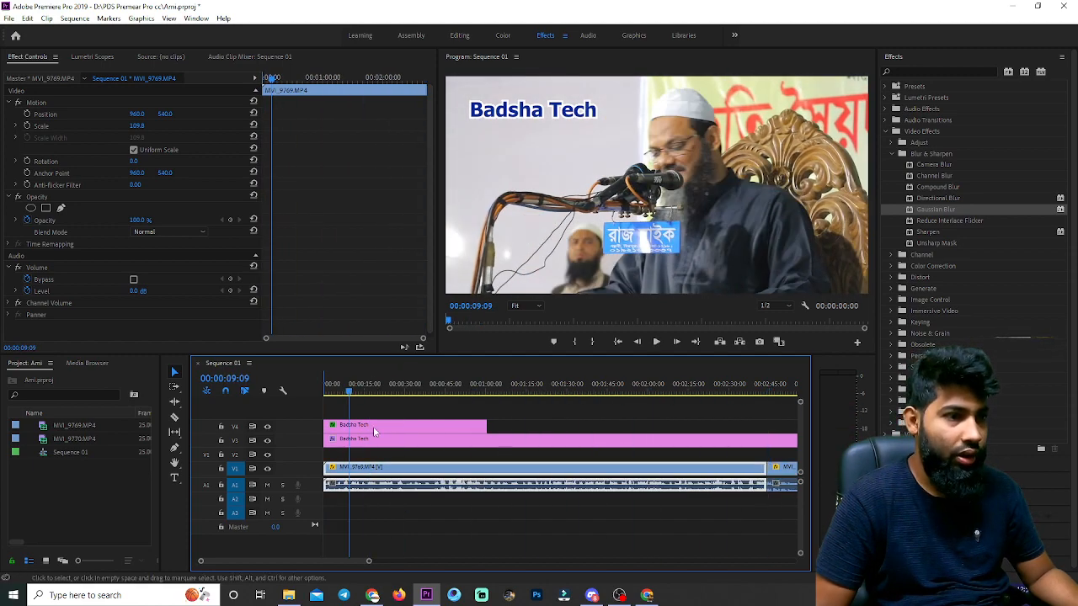
left_click(374, 432)
left_click(315, 108)
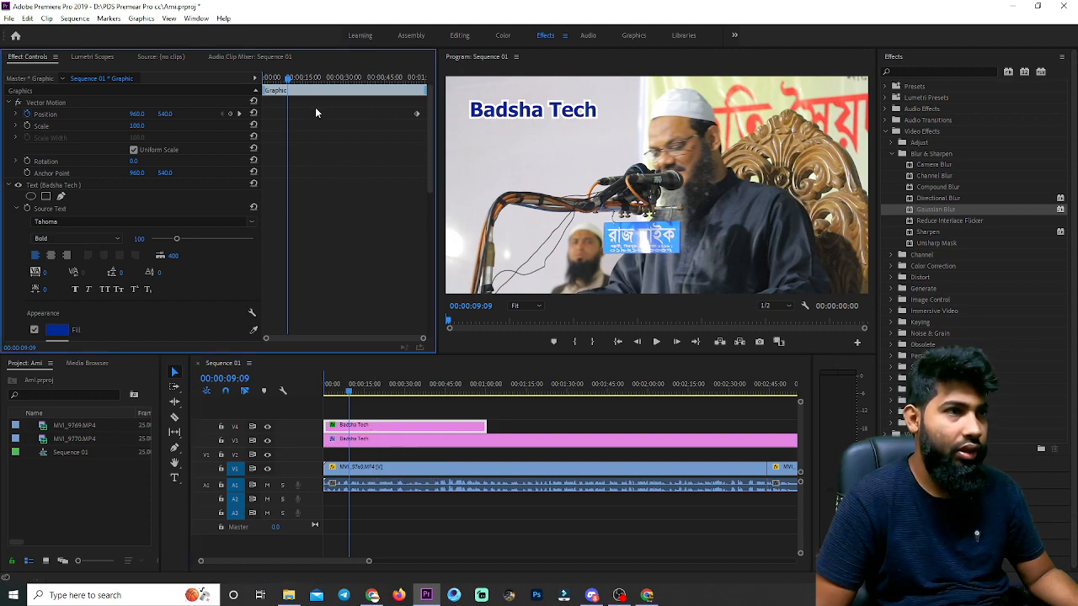
left_click_drag(288, 80, 189, 134)
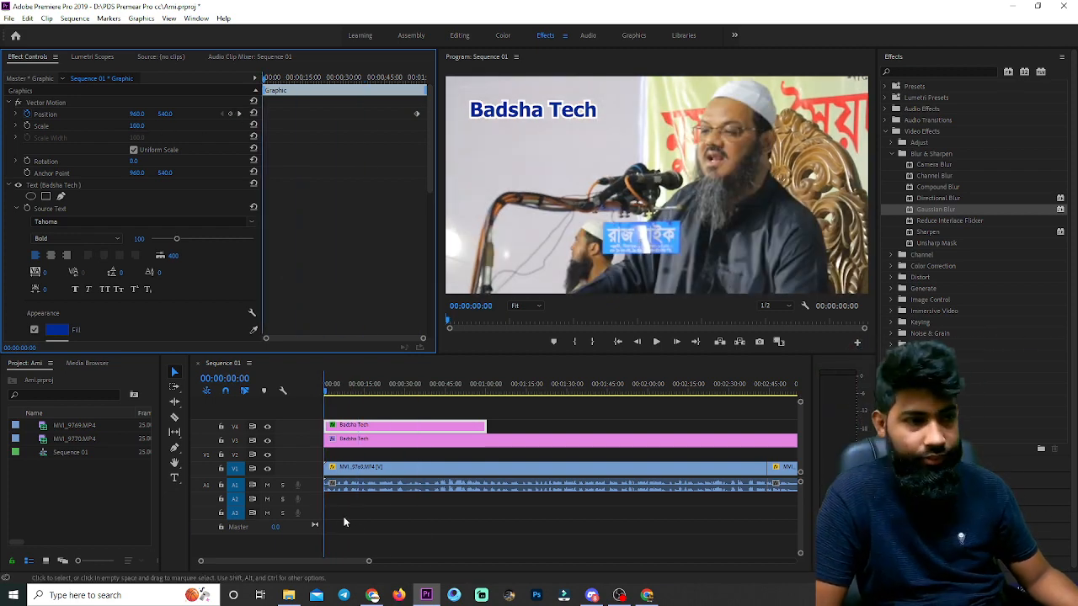
Step: Play the opening of the sequence briefly, return to its start and delete the V4 title
left_click_drag(371, 564, 713, 562)
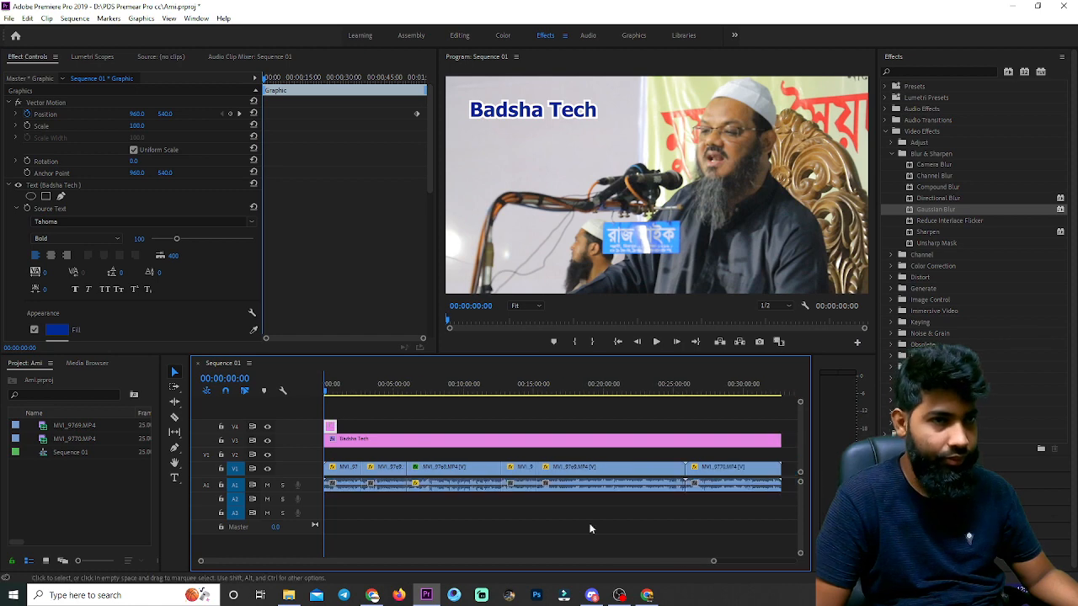
key("space")
mouse_move(335, 391)
left_mouse_down()
mouse_move(632, 389)
mouse_move(324, 391)
left_mouse_up()
left_click(352, 421)
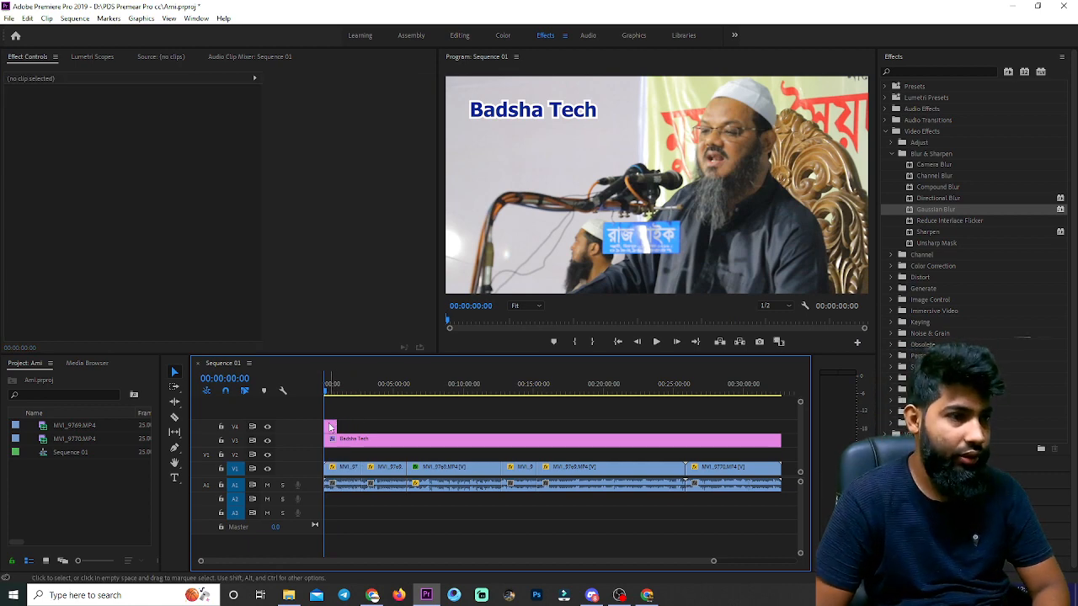
left_click(330, 427)
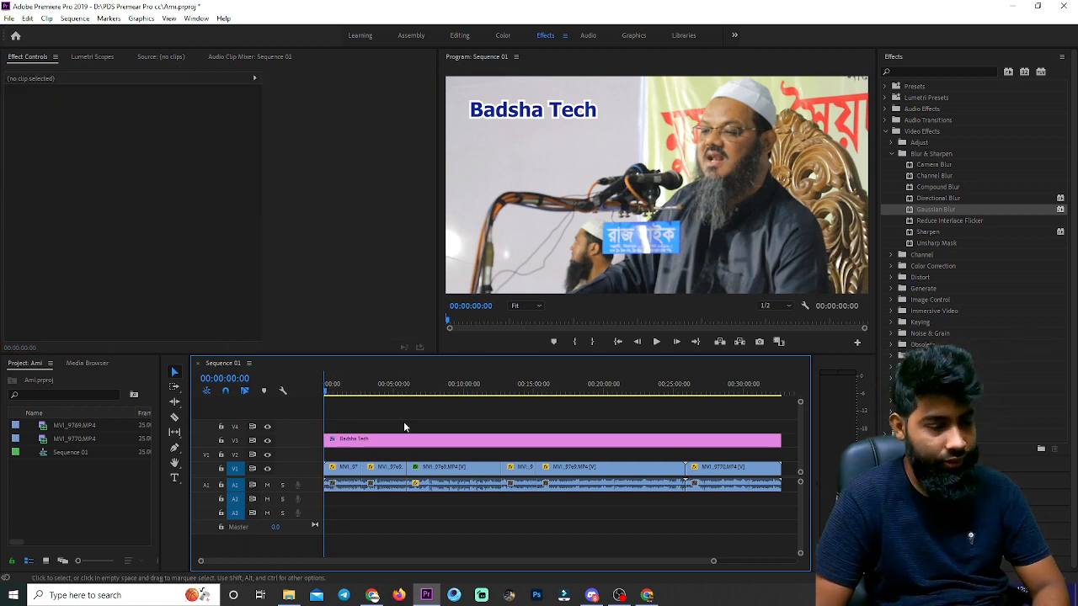
Step: Trim the end of the V3 title so it lasts about 40 seconds from the sequence start
key("=")
key("-")
key("-")
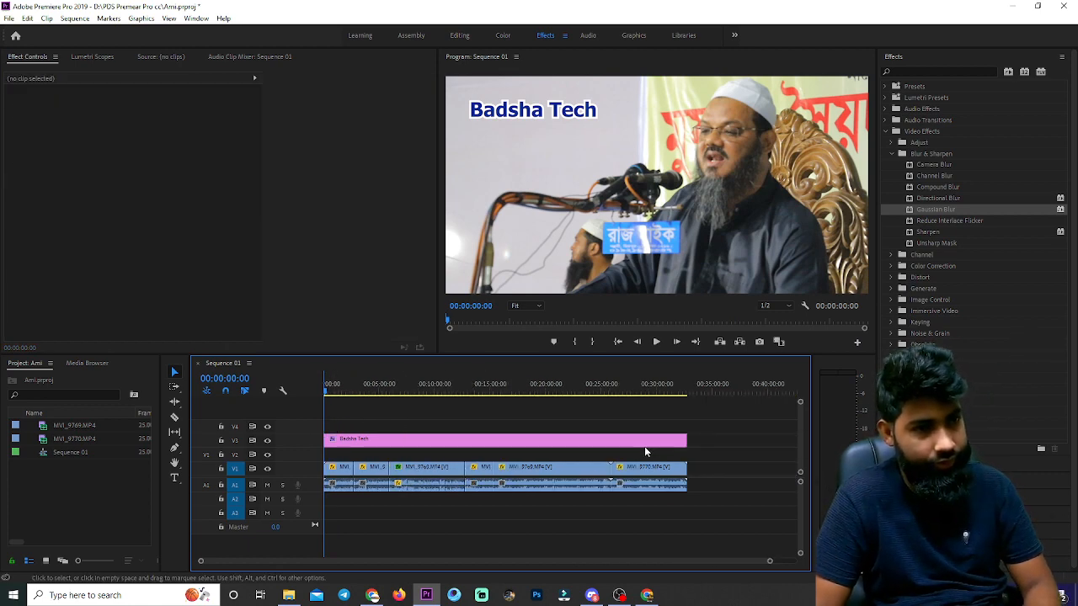
left_click_drag(686, 440, 331, 447)
key("=")
key("=")
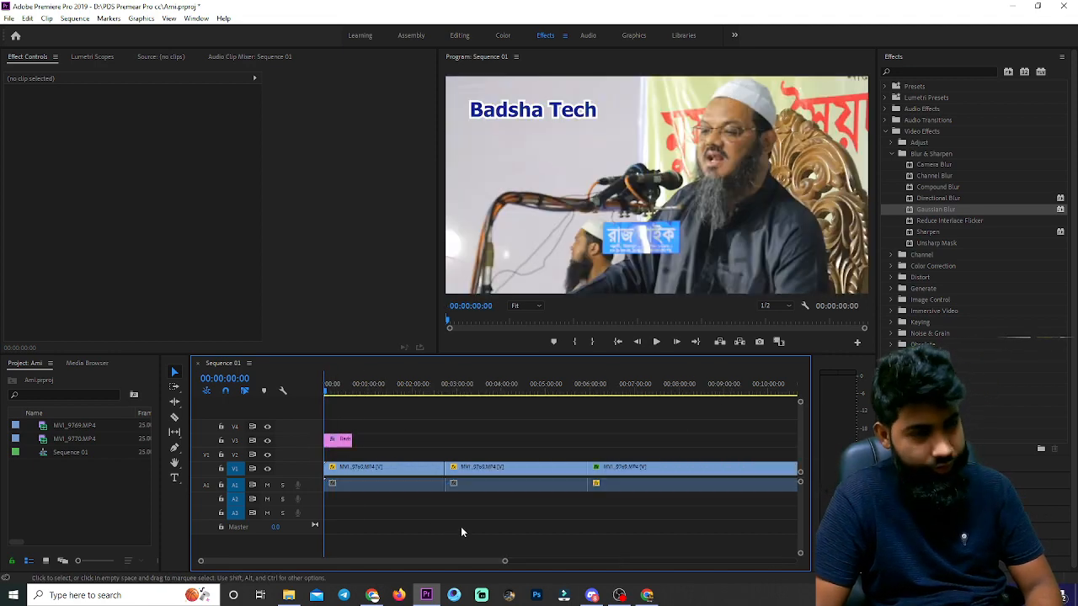
key("=")
key("=")
key("=")
key("=")
Step: Keyframe the V3 title's Position to move right, from X 1598 at 00:00:00:17 to about 2890 at 00:00:07:08
left_click(334, 390)
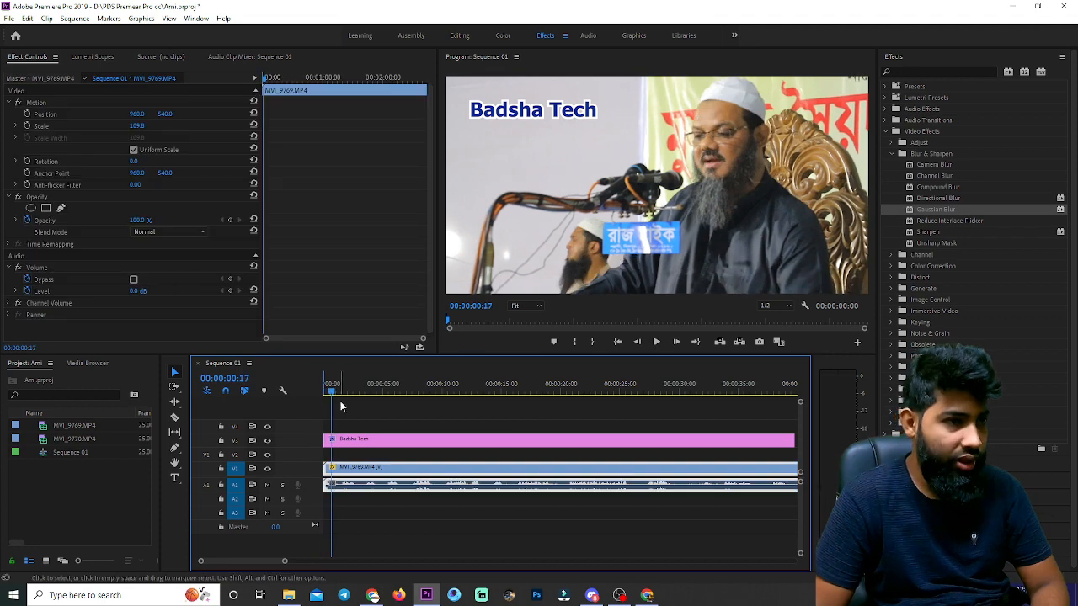
left_click(365, 440)
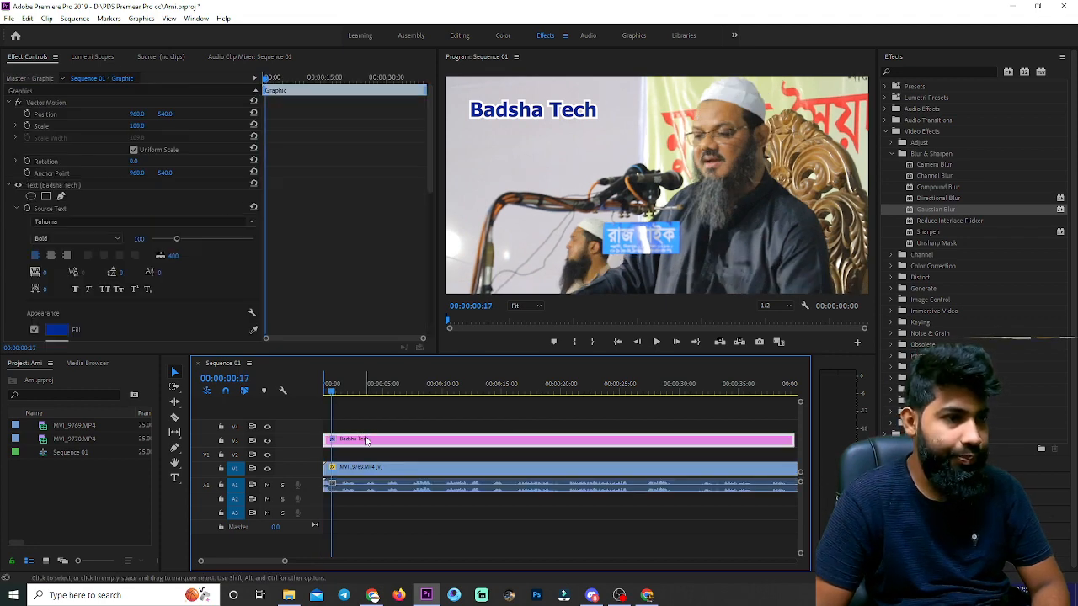
left_click(30, 117)
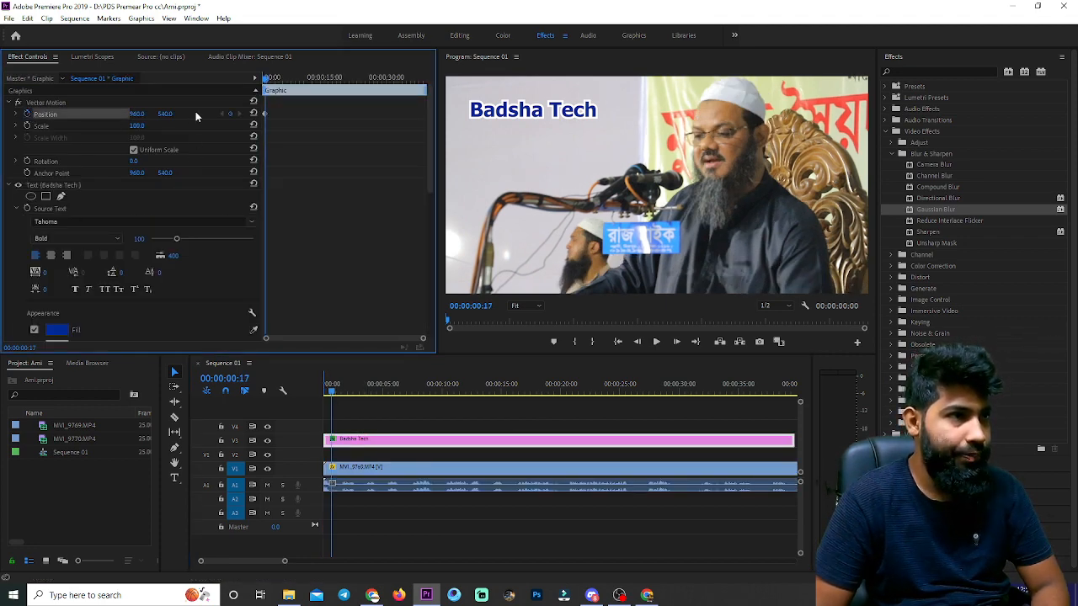
left_click_drag(138, 115, 610, 115)
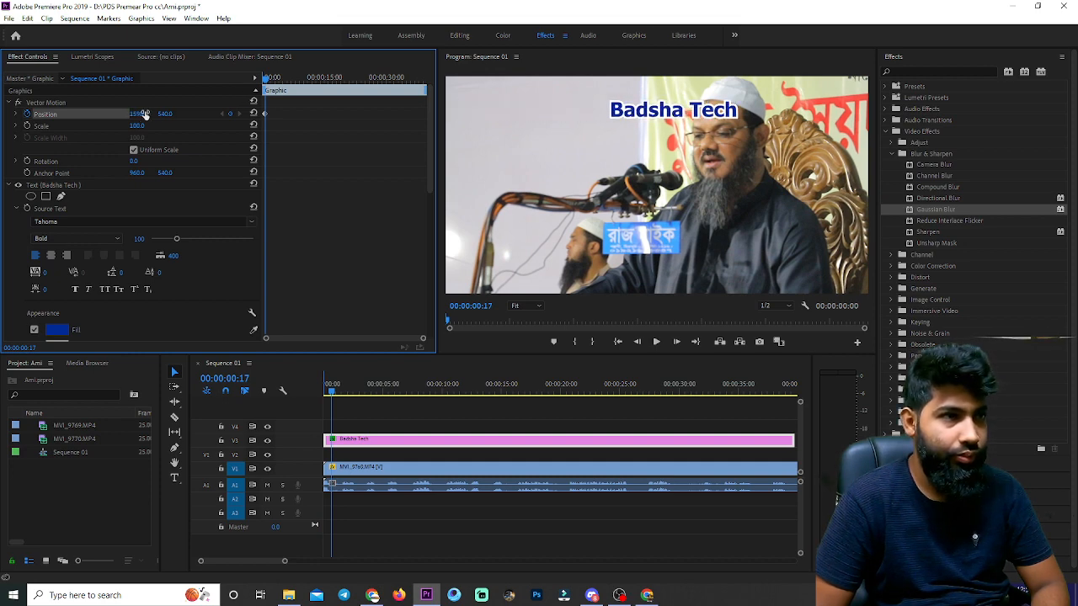
left_click_drag(266, 78, 293, 78)
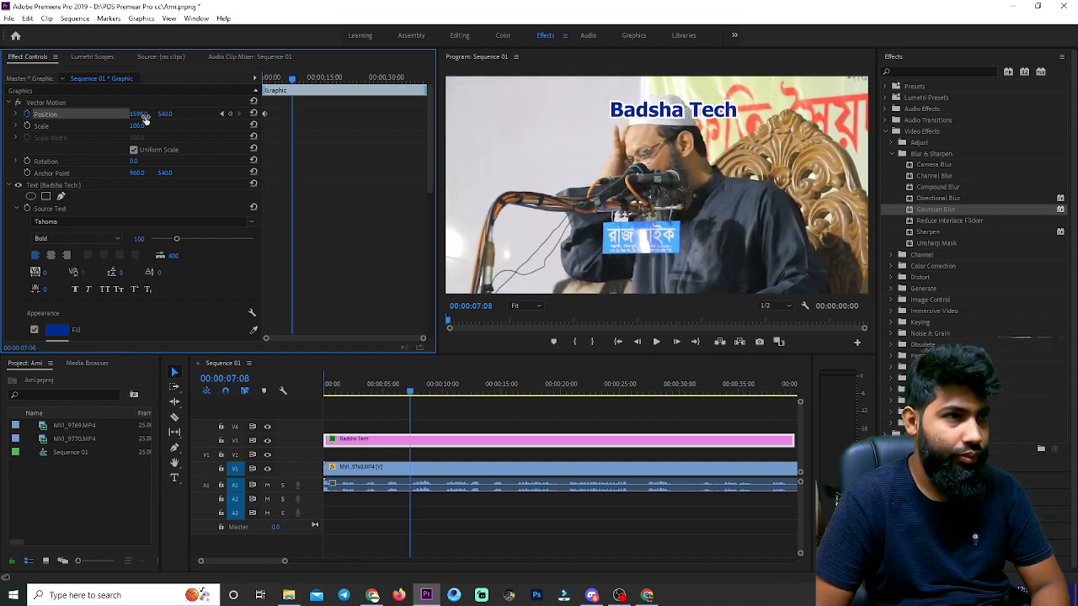
left_click_drag(138, 114, 812, 114)
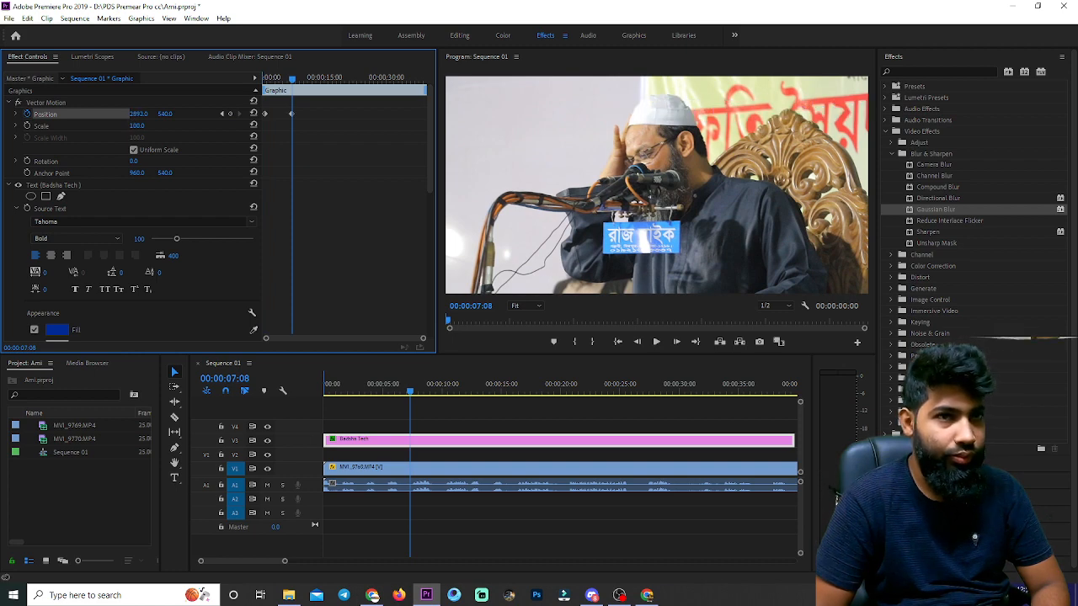
Step: Play the sequence from its start twice to check the V3 title's movement out of the frame
left_click(379, 453)
key("Home")
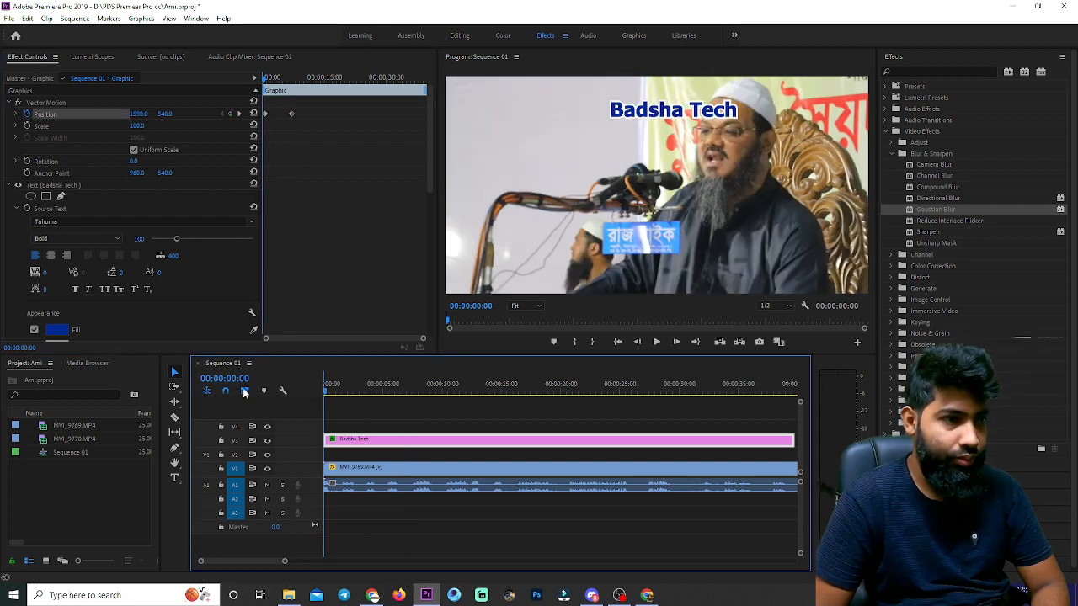
key("space")
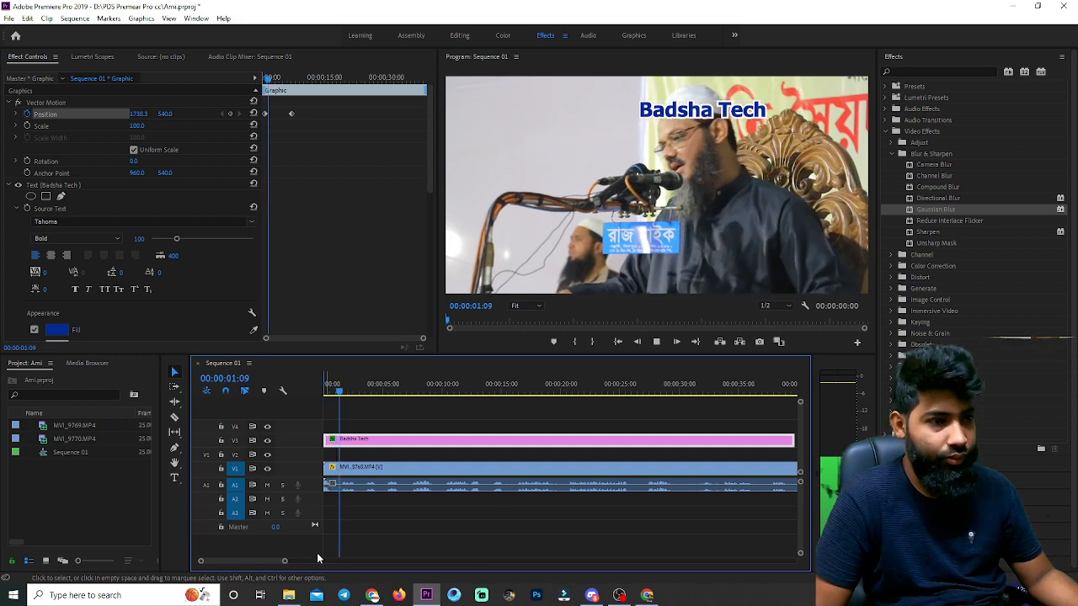
left_click_drag(286, 563, 539, 562)
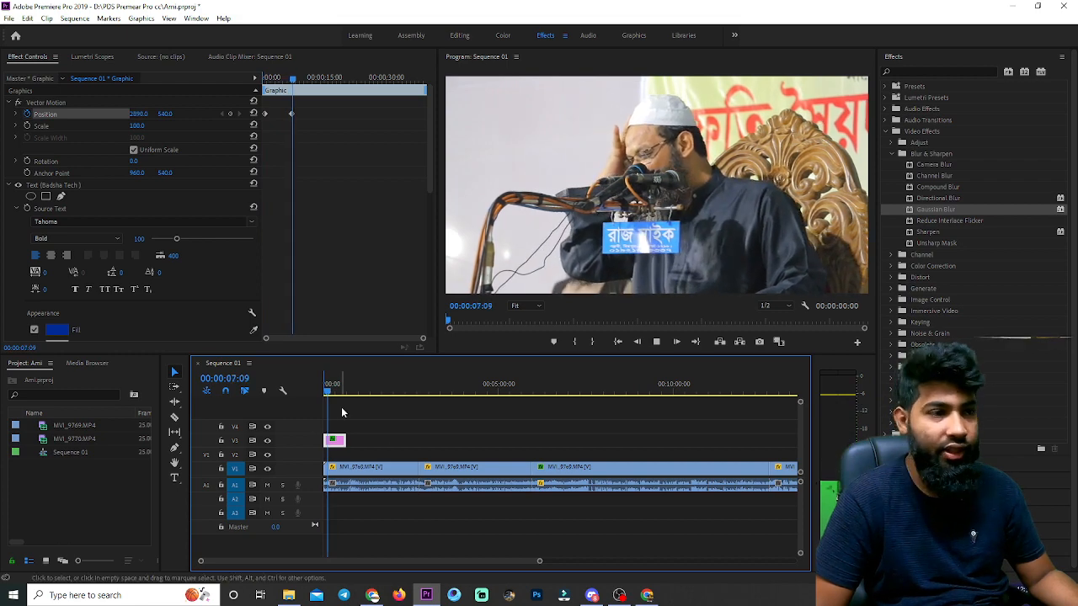
left_click_drag(330, 391, 272, 400)
key("space")
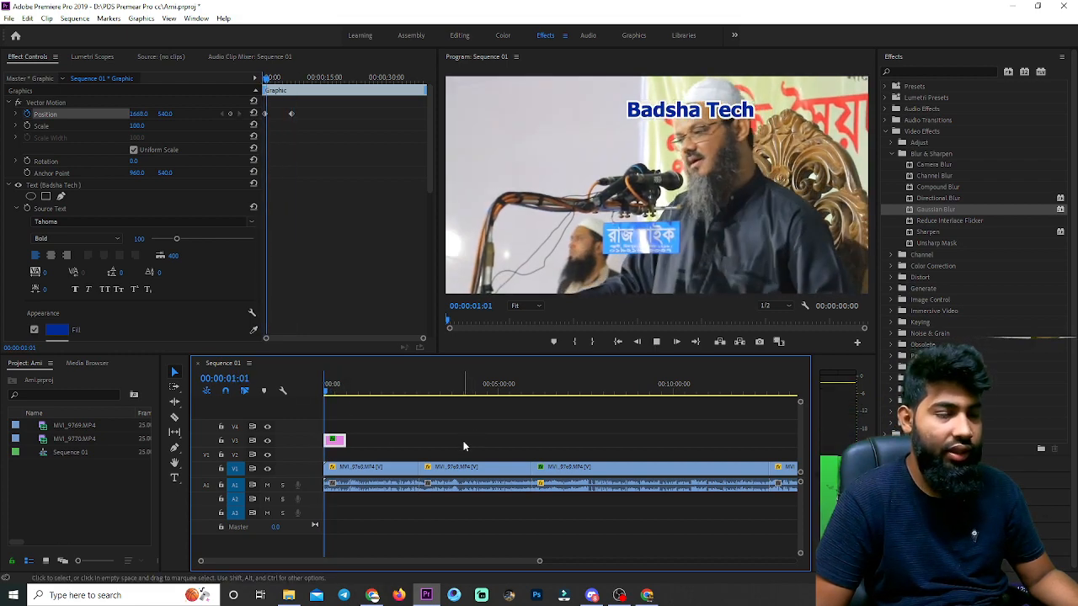